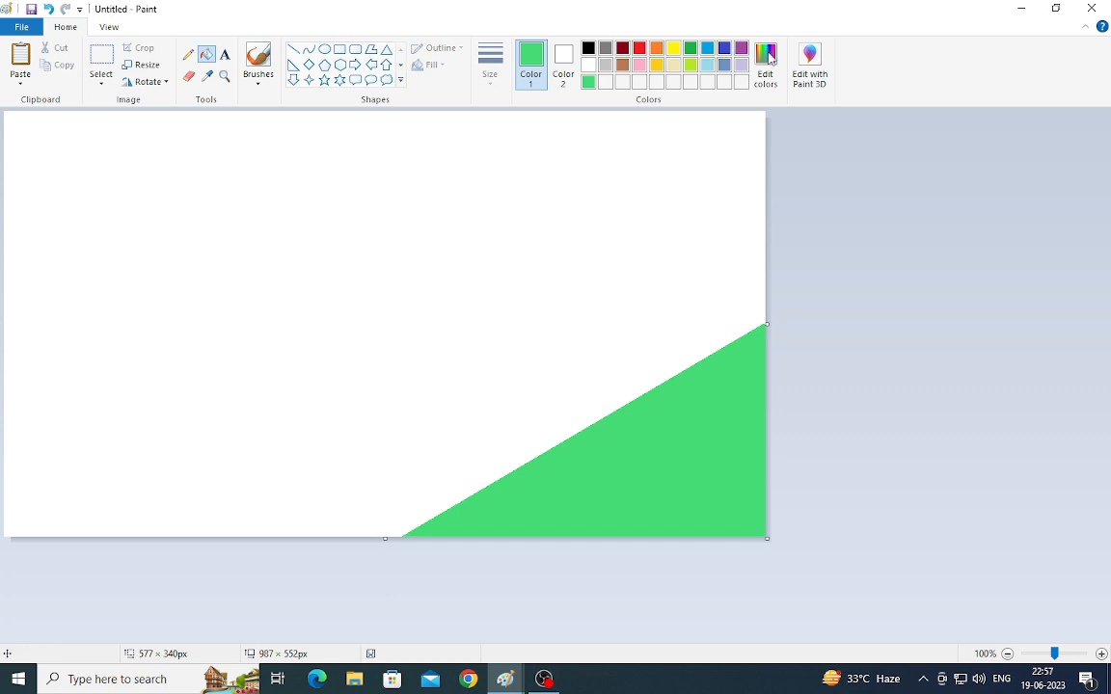
# Mix a slightly darker green, draw a parallel diagonal line above the light green corner triangle, and fill the band between them
pyautogui.click(769, 55)
pyautogui.moveTo(719, 295); pyautogui.dragTo(719, 312)
pyautogui.click(412, 442)
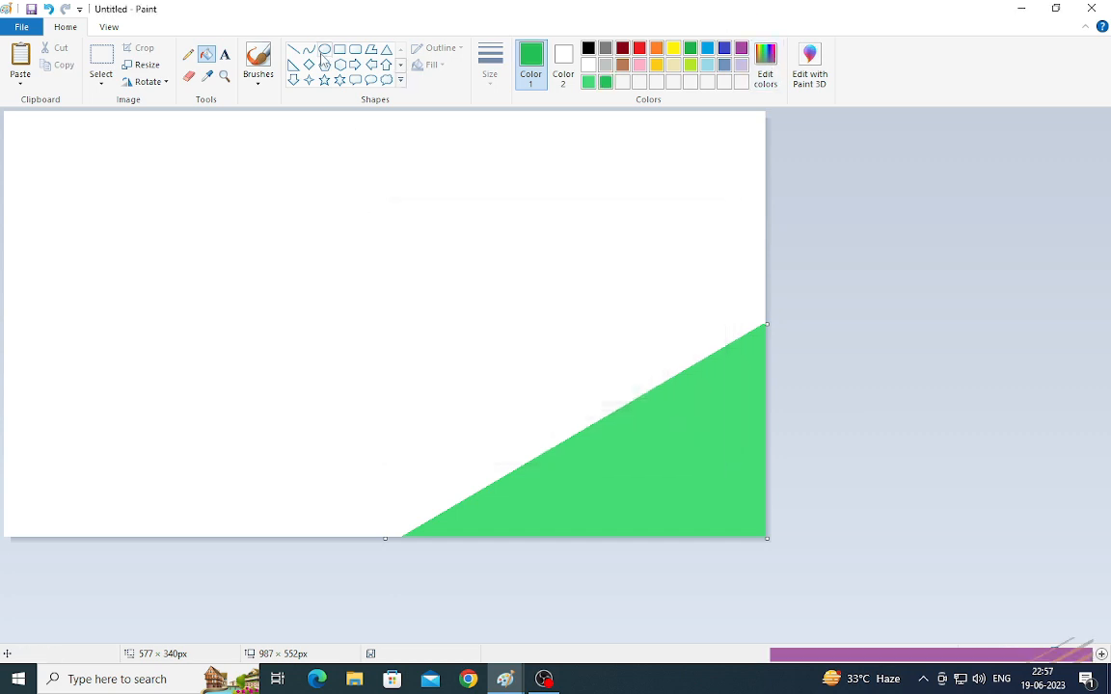
pyautogui.click(293, 49)
pyautogui.moveTo(760, 210)
pyautogui.mouseDown()
pyautogui.moveTo(203, 556)
pyautogui.moveTo(173, 555)
pyautogui.mouseUp()
pyautogui.click(207, 54)
pyautogui.click(669, 329)
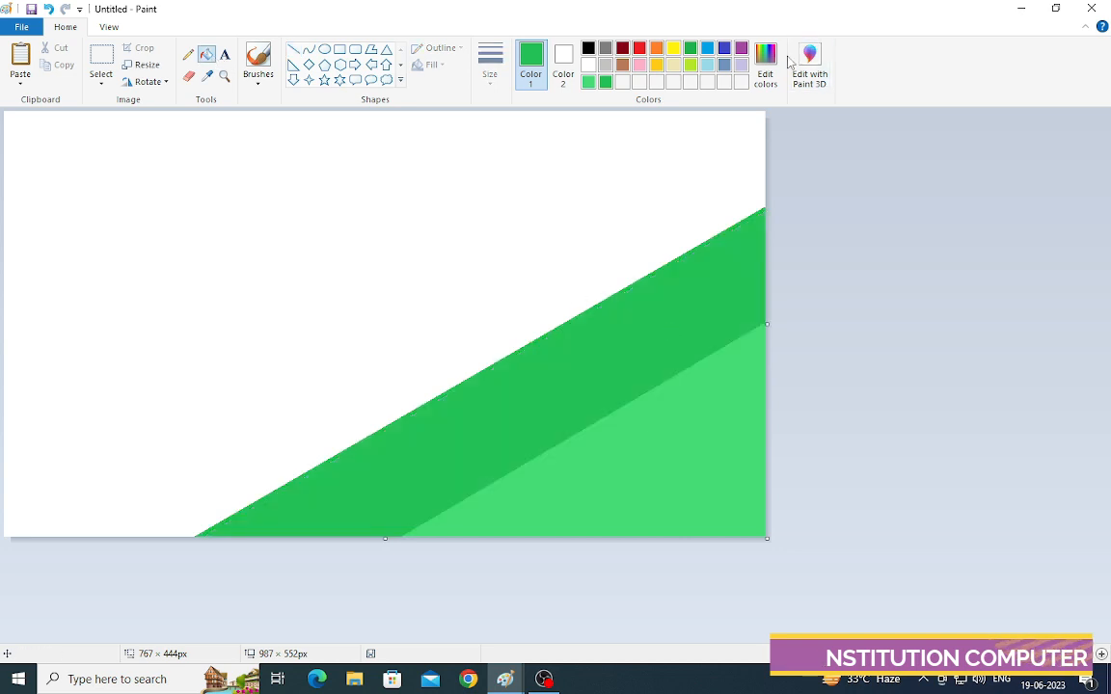
# Add a third diagonal band in darker green (RGB 32, 164, 71), its edge running from the upper-right corner to near the lower-left corner
pyautogui.click(768, 60)
pyautogui.click(412, 441)
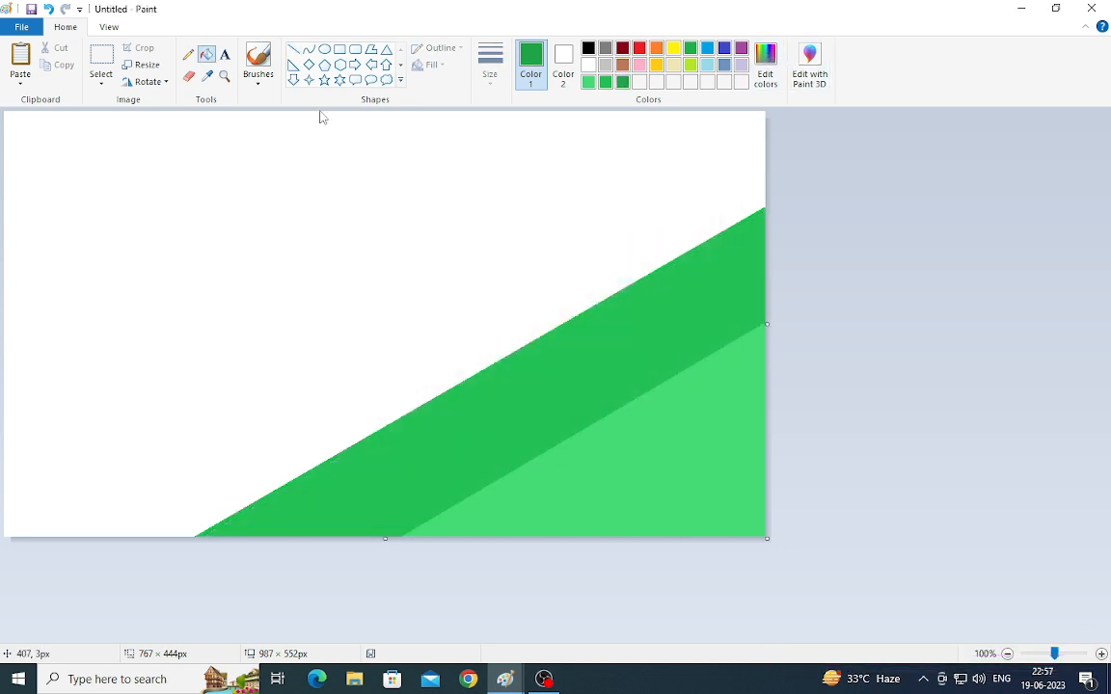
pyautogui.click(293, 50)
pyautogui.moveTo(762, 126); pyautogui.dragTo(5, 526)
pyautogui.moveTo(758, 135); pyautogui.dragTo(751, 109)
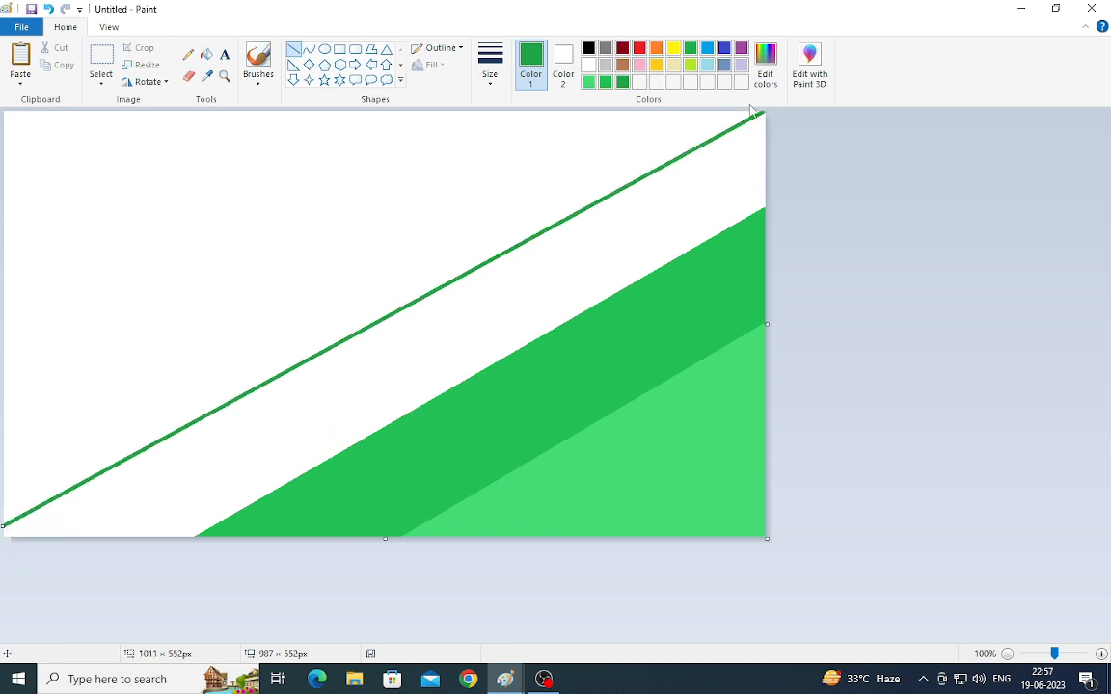
pyautogui.click(498, 285)
# Add a fourth, still darker green diagonal band, bounded by a line from the canvas's top edge to its left edge
pyautogui.click(765, 66)
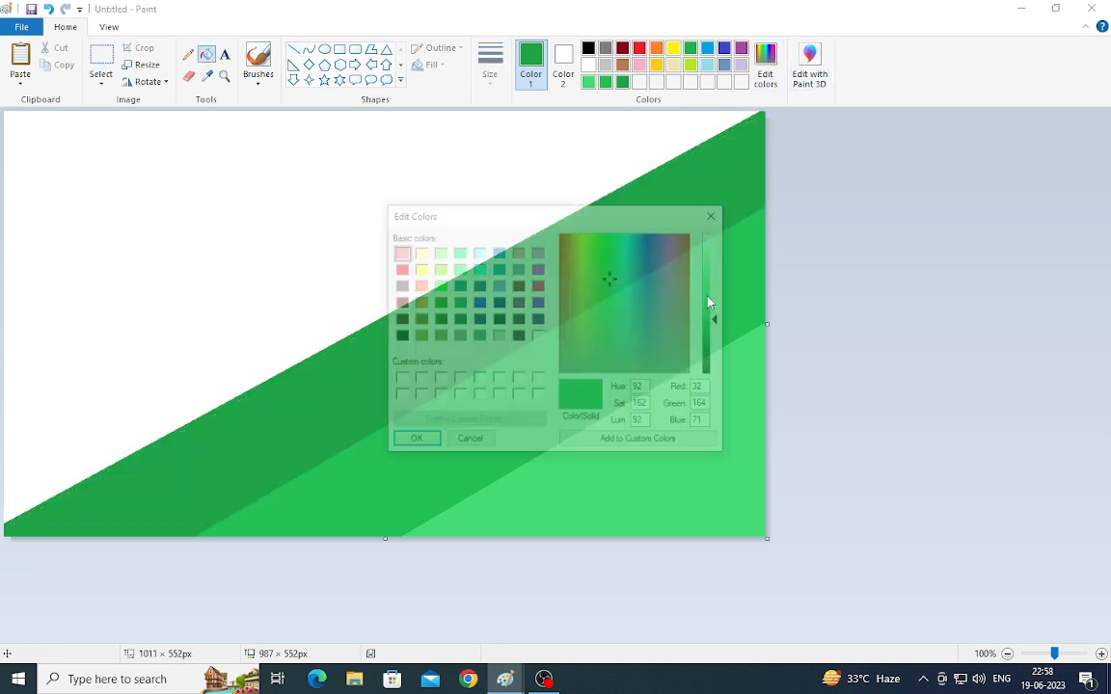
pyautogui.click(413, 441)
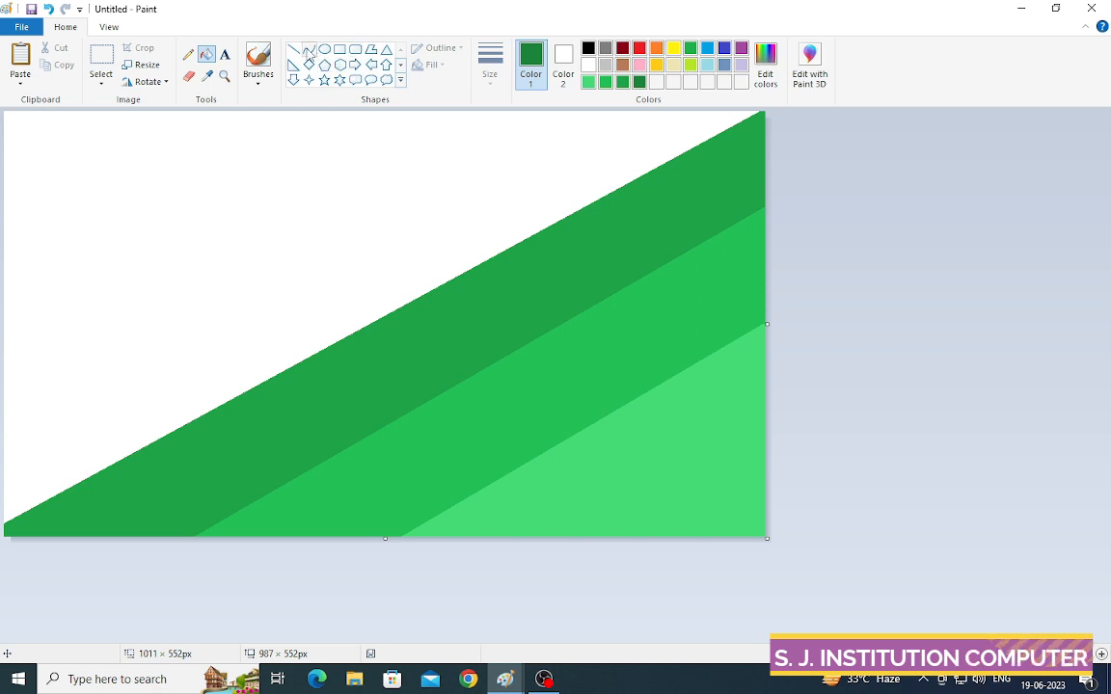
pyautogui.moveTo(449, 112)
pyautogui.mouseDown()
pyautogui.moveTo(2, 451)
pyautogui.moveTo(3, 413)
pyautogui.mouseUp()
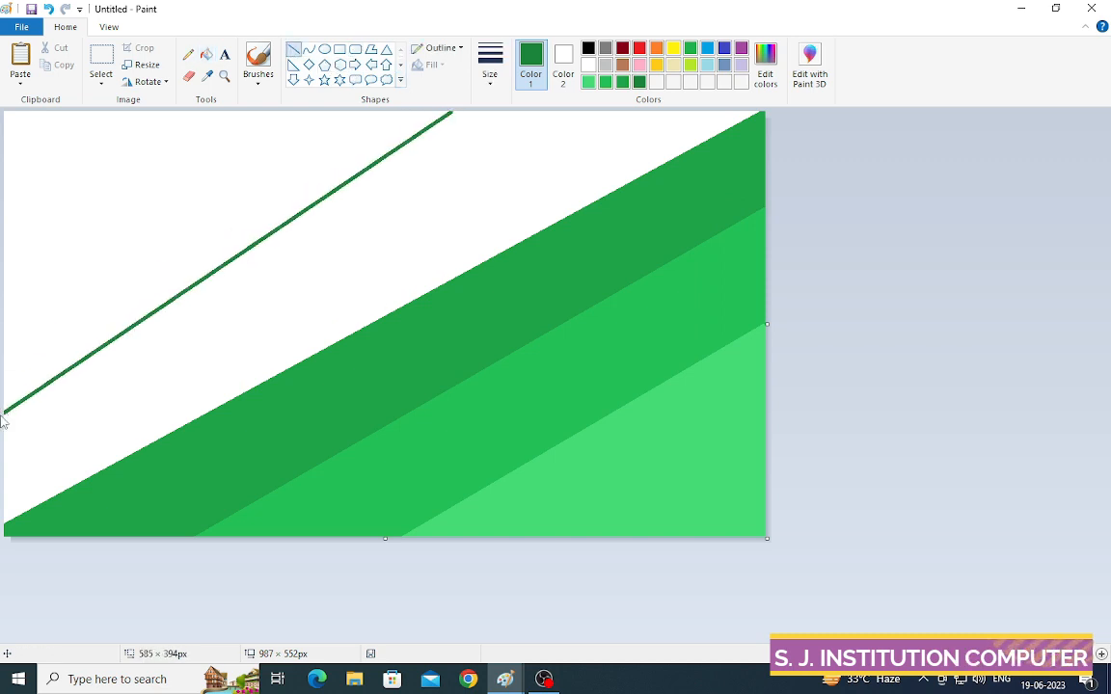
pyautogui.moveTo(445, 114); pyautogui.dragTo(533, 100)
pyautogui.click(206, 54)
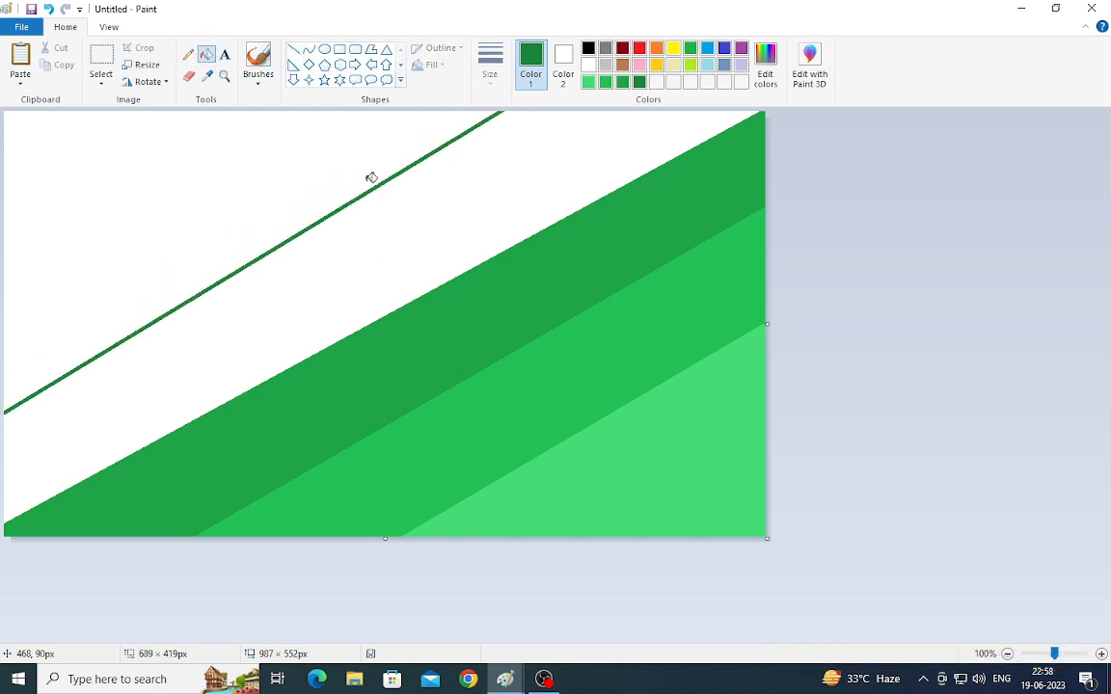
pyautogui.click(386, 241)
# Add a fifth diagonal band in dark green (RGB 20, 105, 46), leaving only a white triangle in the upper-left corner of the canvas
pyautogui.click(766, 58)
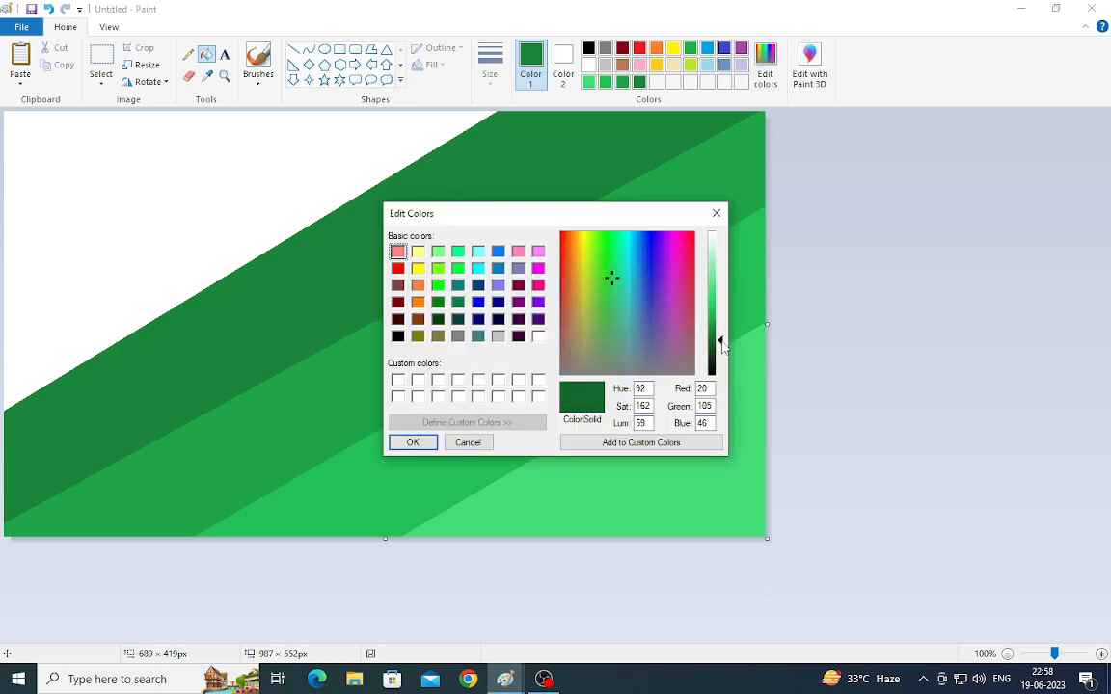
pyautogui.click(424, 441)
pyautogui.click(293, 49)
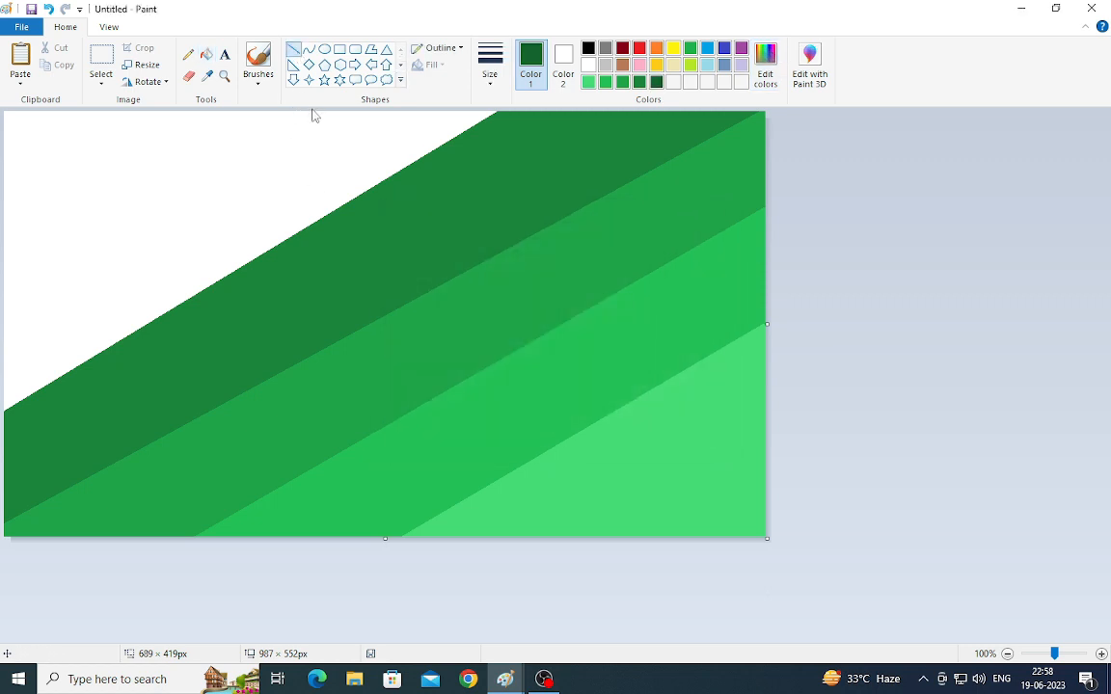
pyautogui.moveTo(309, 113); pyautogui.dragTo(4, 254)
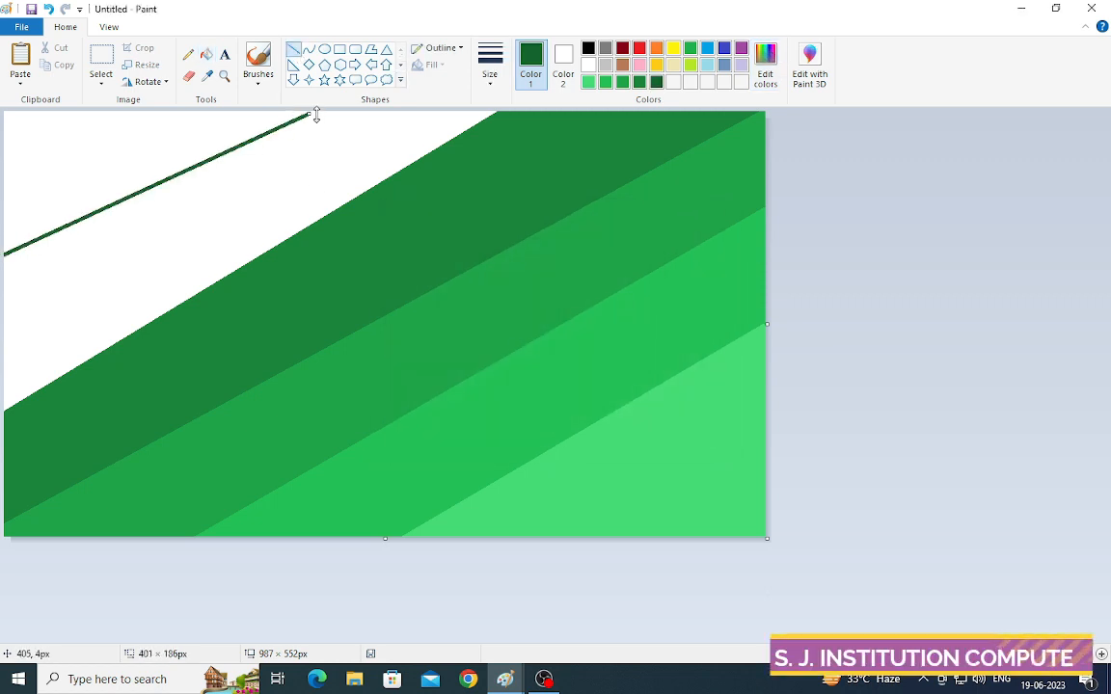
pyautogui.click(207, 55)
pyautogui.click(248, 173)
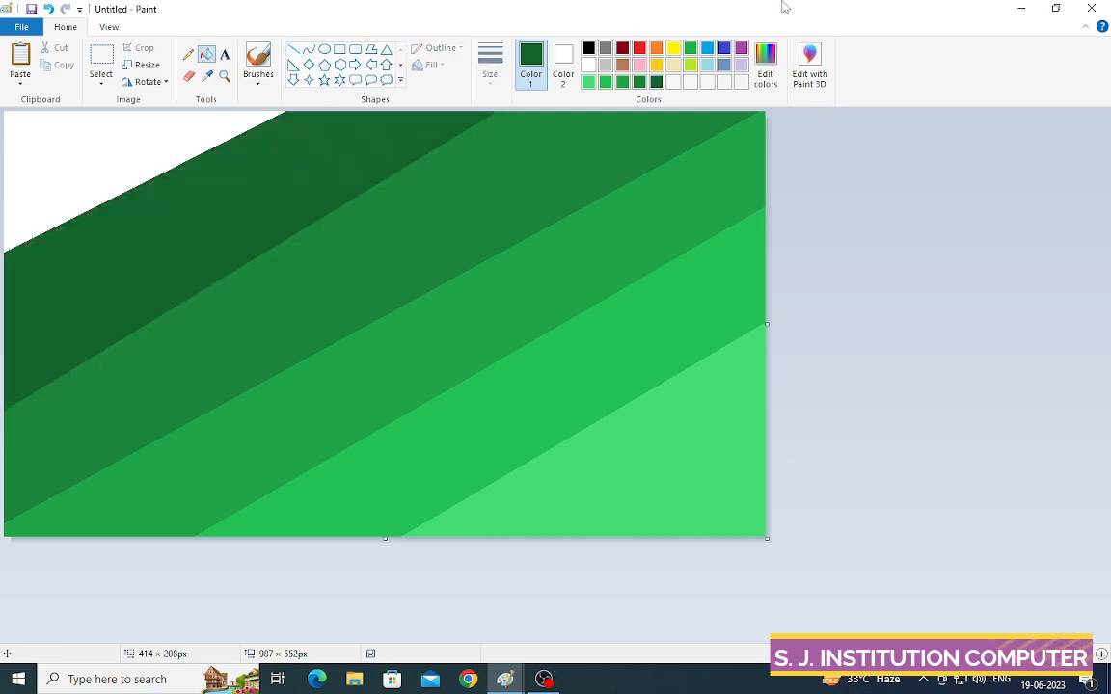
# Mix the darkest green shade and fill the remaining white upper-left corner with it
pyautogui.click(766, 68)
pyautogui.moveTo(718, 344); pyautogui.dragTo(719, 352)
pyautogui.click(412, 441)
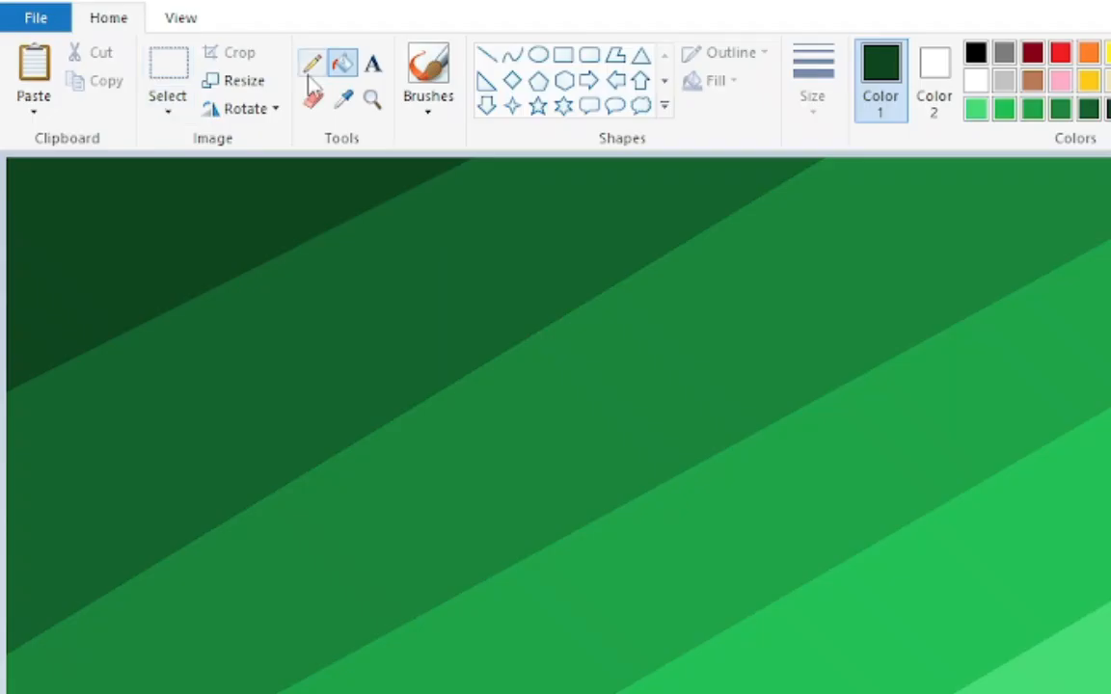
# Resize the image to 1 pixel wide without maintaining the aspect ratio, keeping the height at 552 pixels
pyautogui.click(245, 108)
pyautogui.click(243, 80)
pyautogui.click(279, 173)
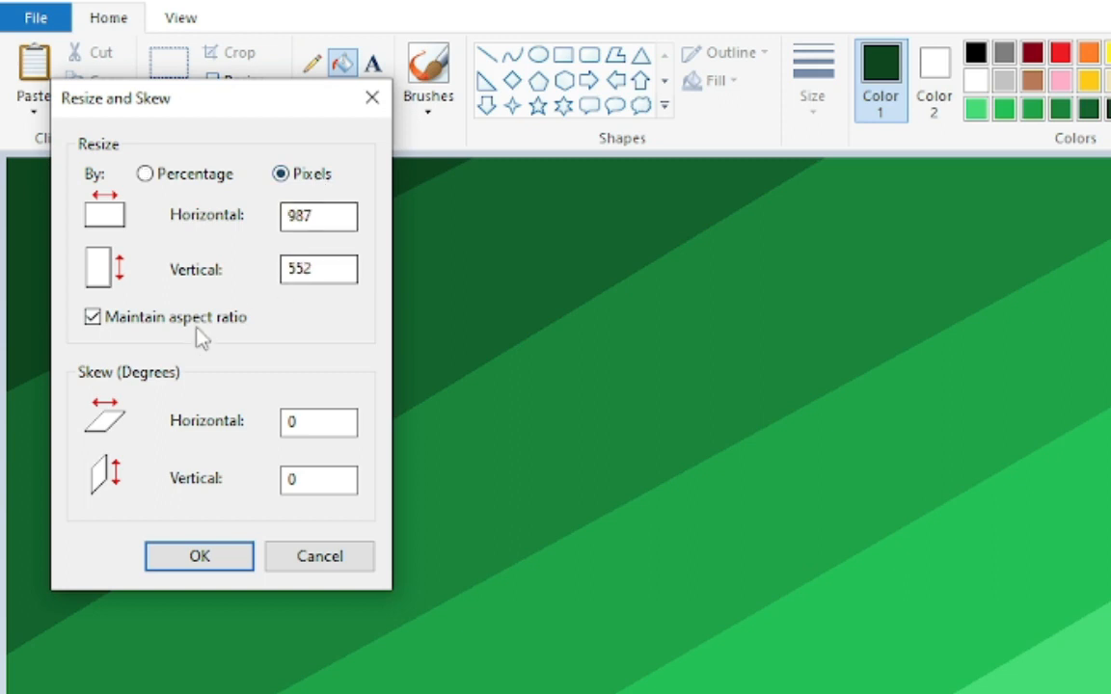
pyautogui.click(179, 316)
pyautogui.doubleClick(290, 215)
pyautogui.write('1')
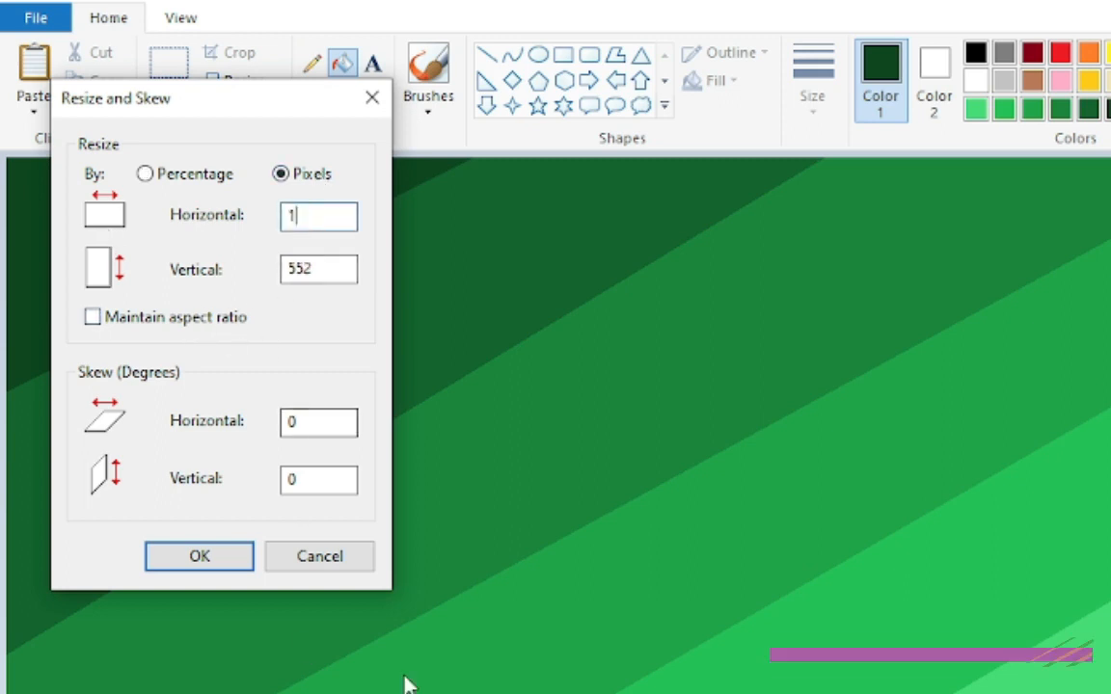
pyautogui.click(230, 550)
# Stretch the image back to 987 × 552 pixels without maintaining the aspect ratio to turn the bands into a smooth gradient
pyautogui.click(243, 80)
pyautogui.click(279, 173)
pyautogui.write('9')
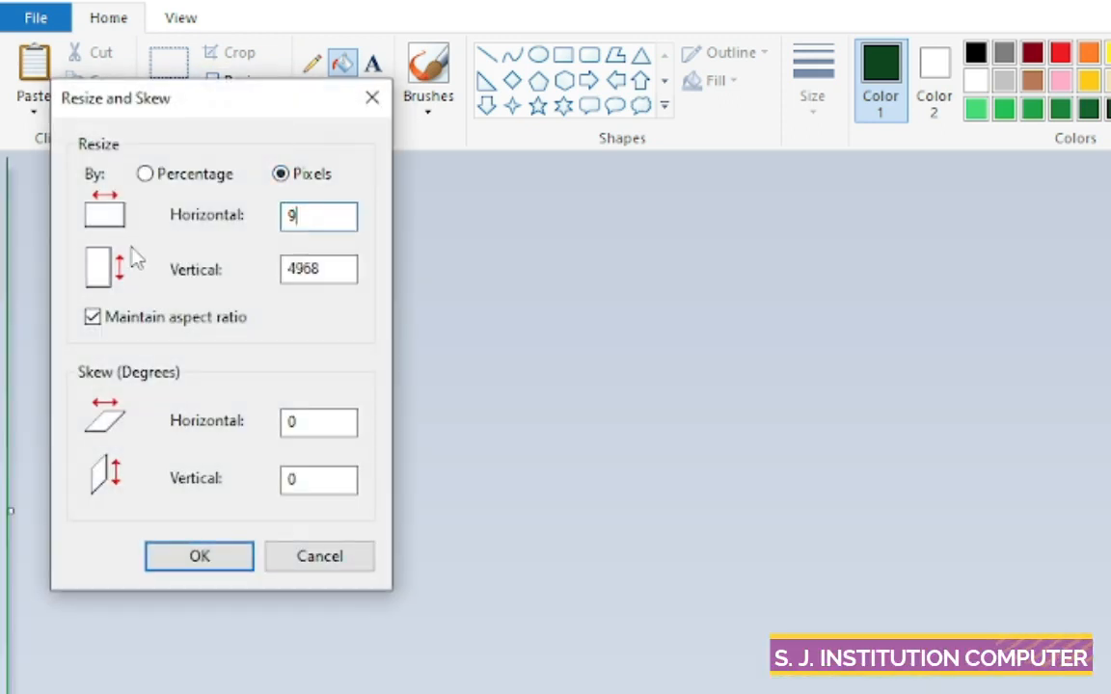
pyautogui.write('87')
pyautogui.click(192, 318)
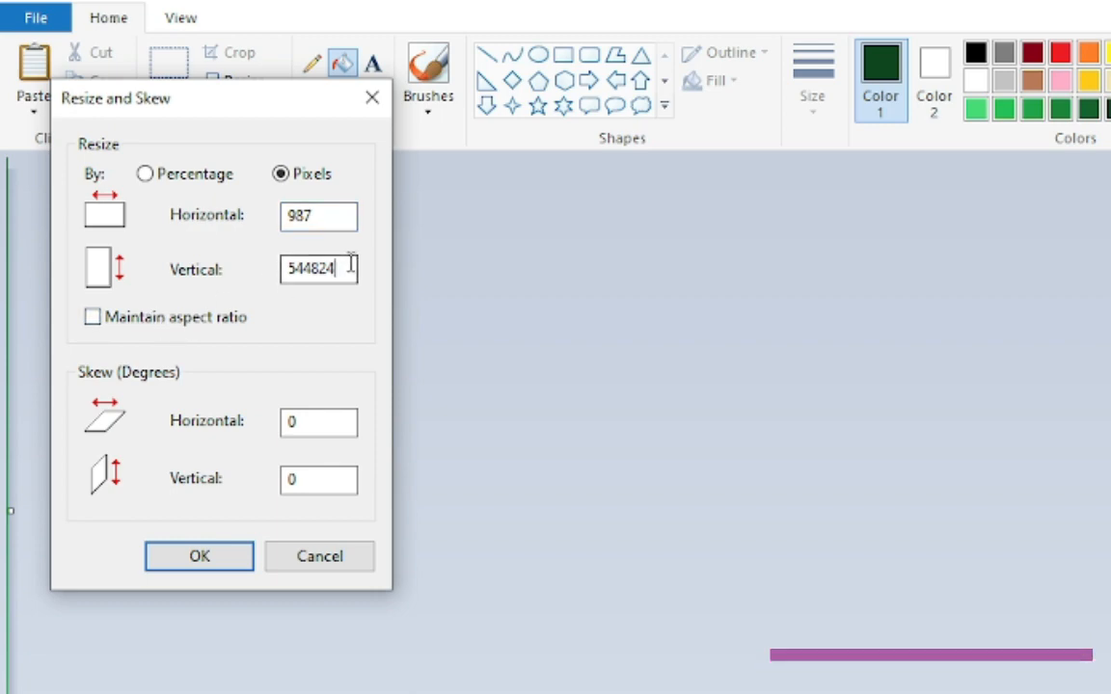
pyautogui.moveTo(350, 266); pyautogui.dragTo(192, 316)
pyautogui.write('552')
pyautogui.click(216, 564)
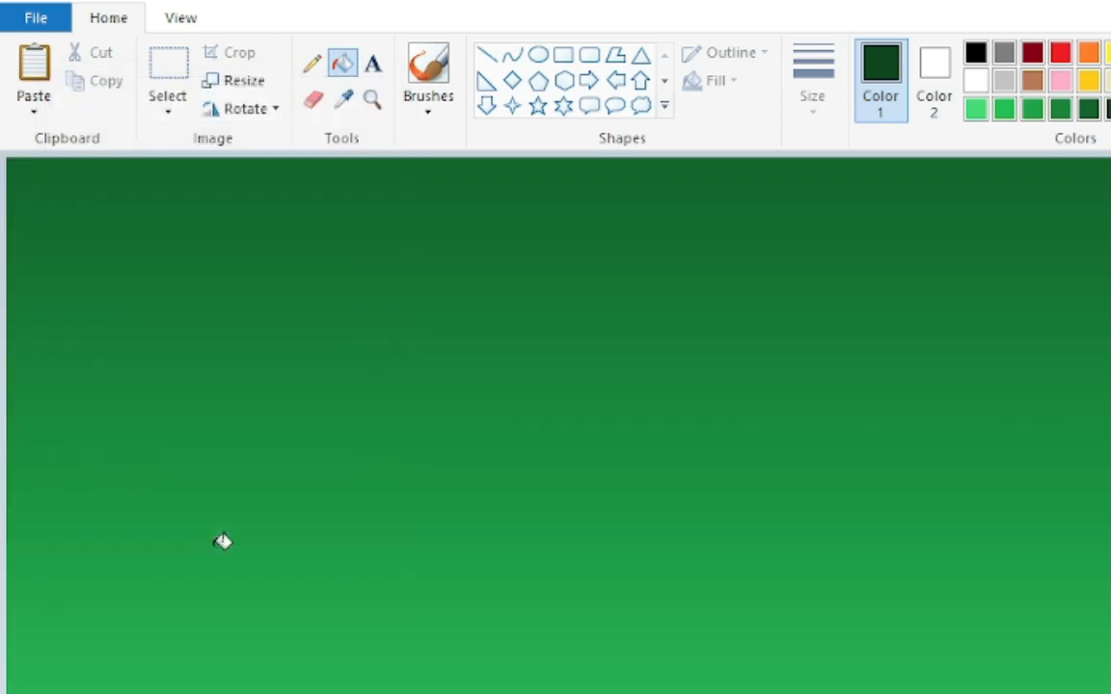
# Shrink the entire gradient to about 328 px high and paste a full-height copy of it over the canvas
pyautogui.click(103, 79)
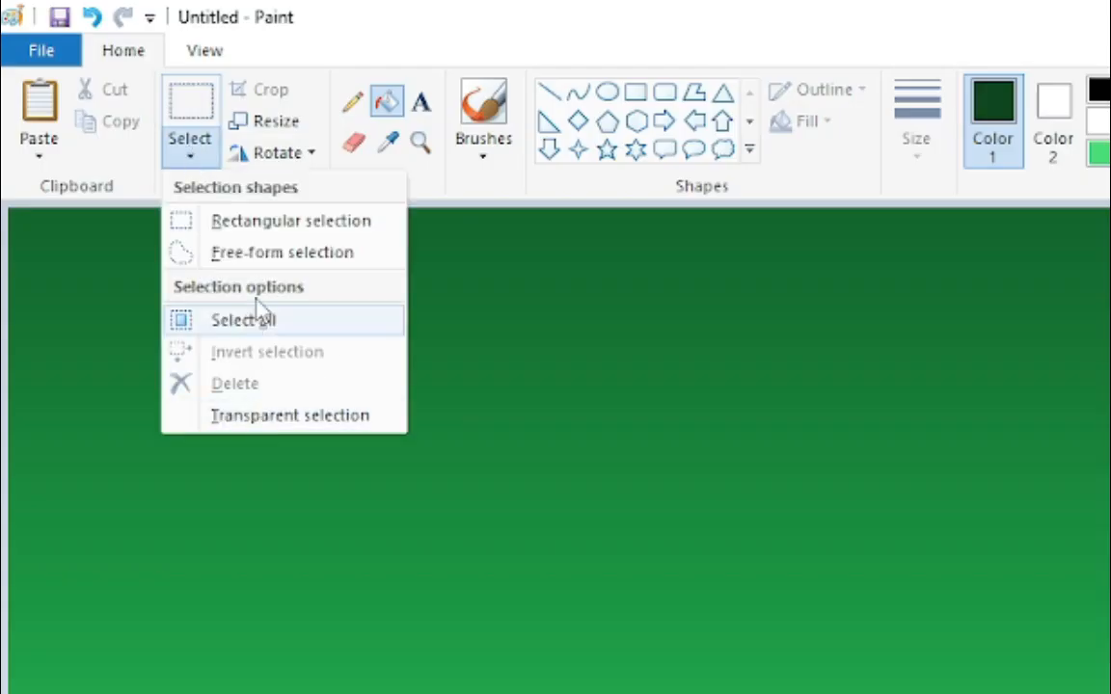
pyautogui.click(141, 171)
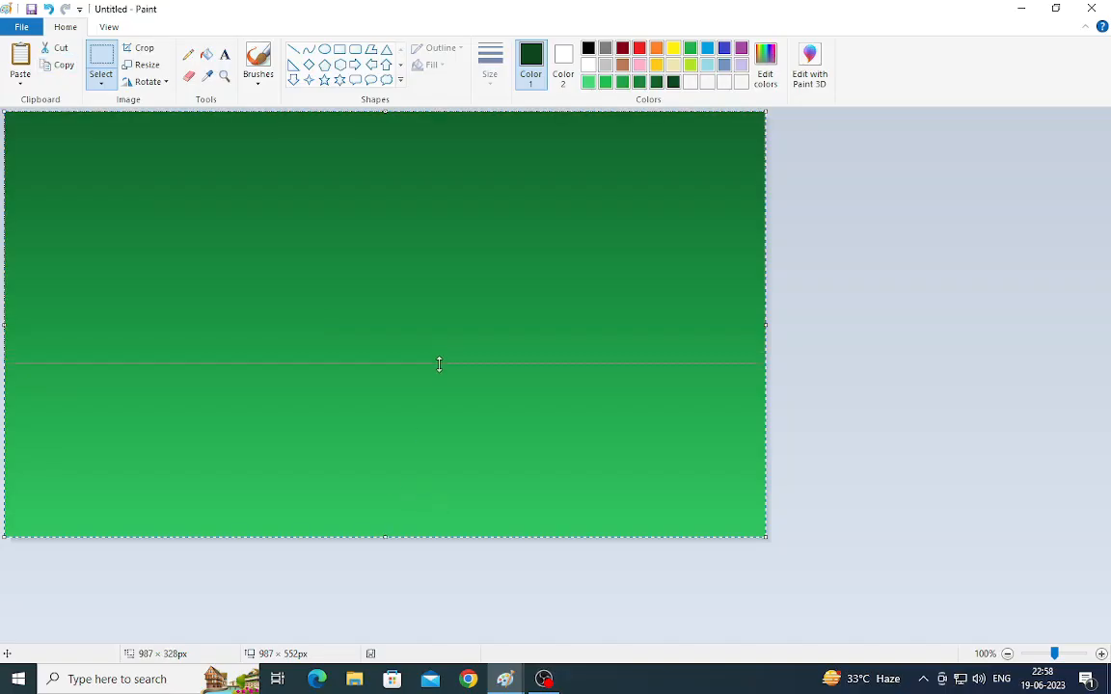
pyautogui.moveTo(438, 364); pyautogui.dragTo(439, 364)
pyautogui.hotkey('ctrl', 'z')
# Flip the pasted gradient vertically and fit it into the lower part of the canvas, leaving a thin white line between the two gradients
pyautogui.click(148, 81)
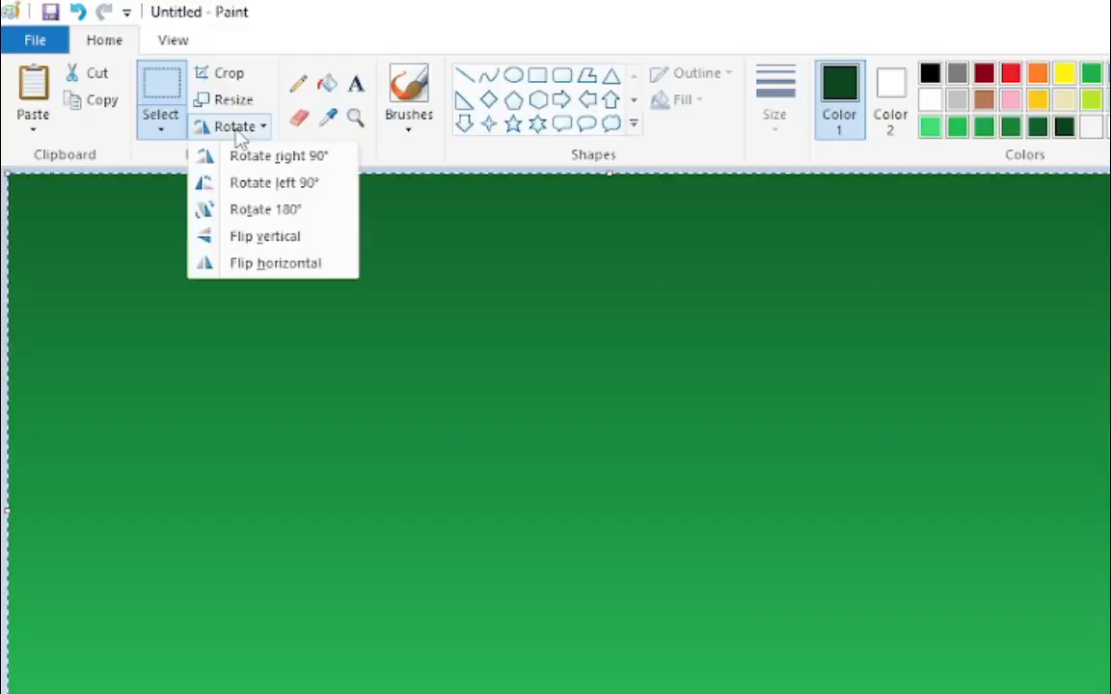
pyautogui.click(275, 239)
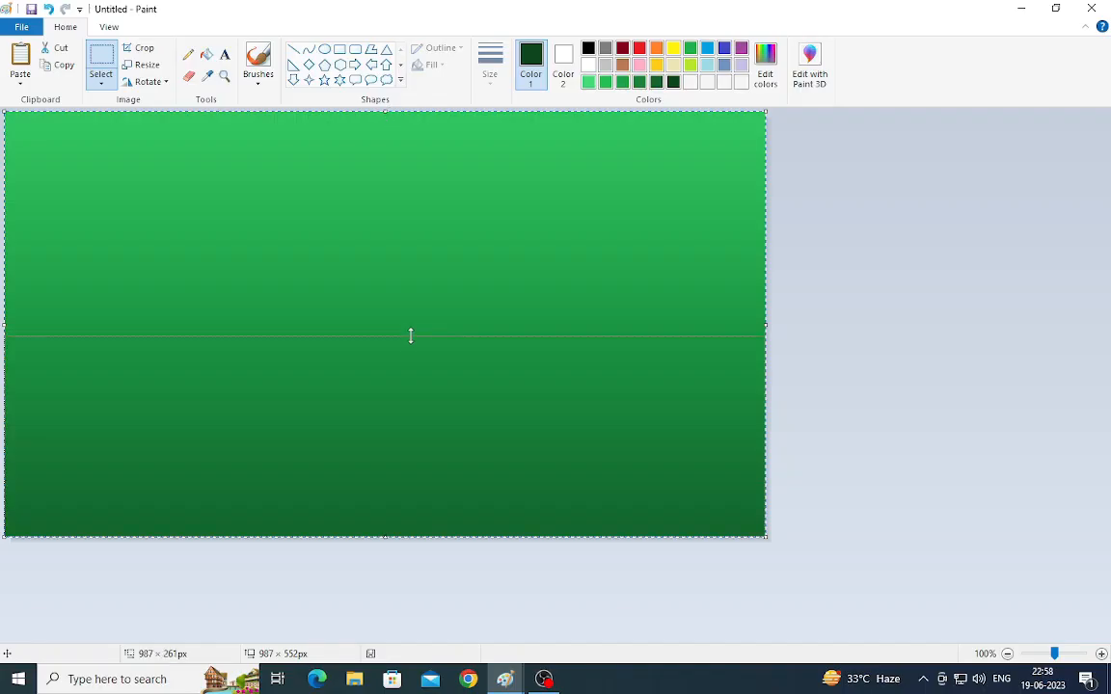
pyautogui.moveTo(409, 336); pyautogui.dragTo(389, 366)
pyautogui.moveTo(379, 537); pyautogui.dragTo(380, 541)
pyautogui.click(367, 275)
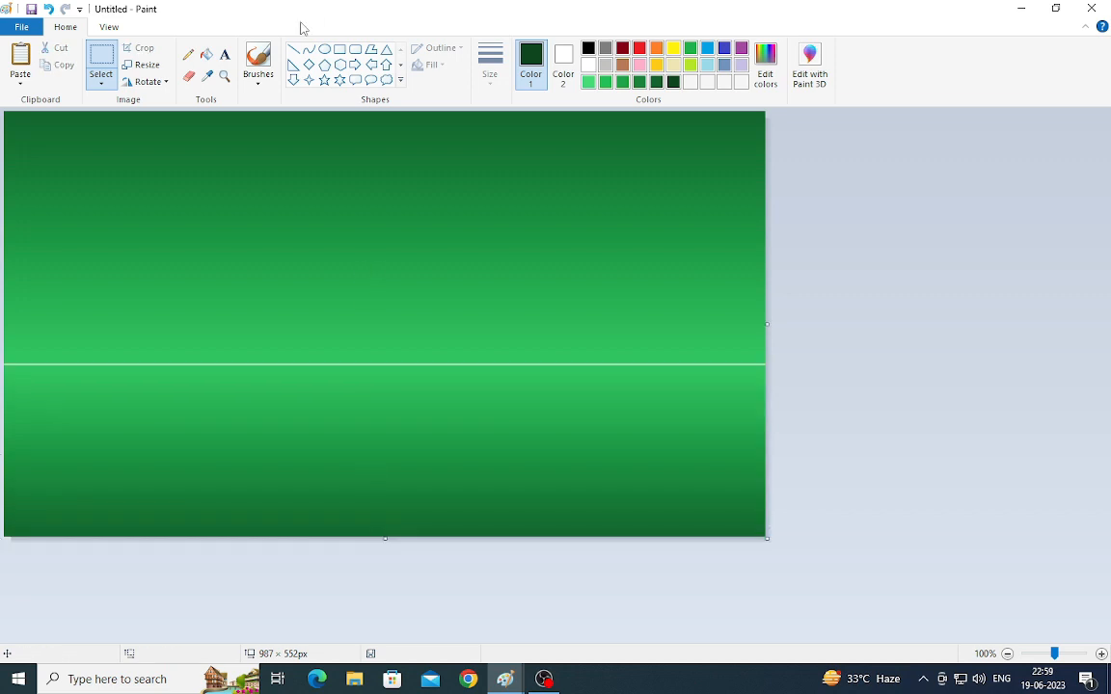
# Draw a large black ellipse outline of about 618 × 563 px, centred horizontally and extending slightly past the canvas's lower edge
pyautogui.click(324, 48)
pyautogui.moveTo(221, 133); pyautogui.dragTo(642, 568)
pyautogui.moveTo(483, 413); pyautogui.dragTo(444, 405)
pyautogui.moveTo(601, 390); pyautogui.dragTo(656, 388)
pyautogui.moveTo(540, 366); pyautogui.dragTo(520, 369)
pyautogui.click(588, 48)
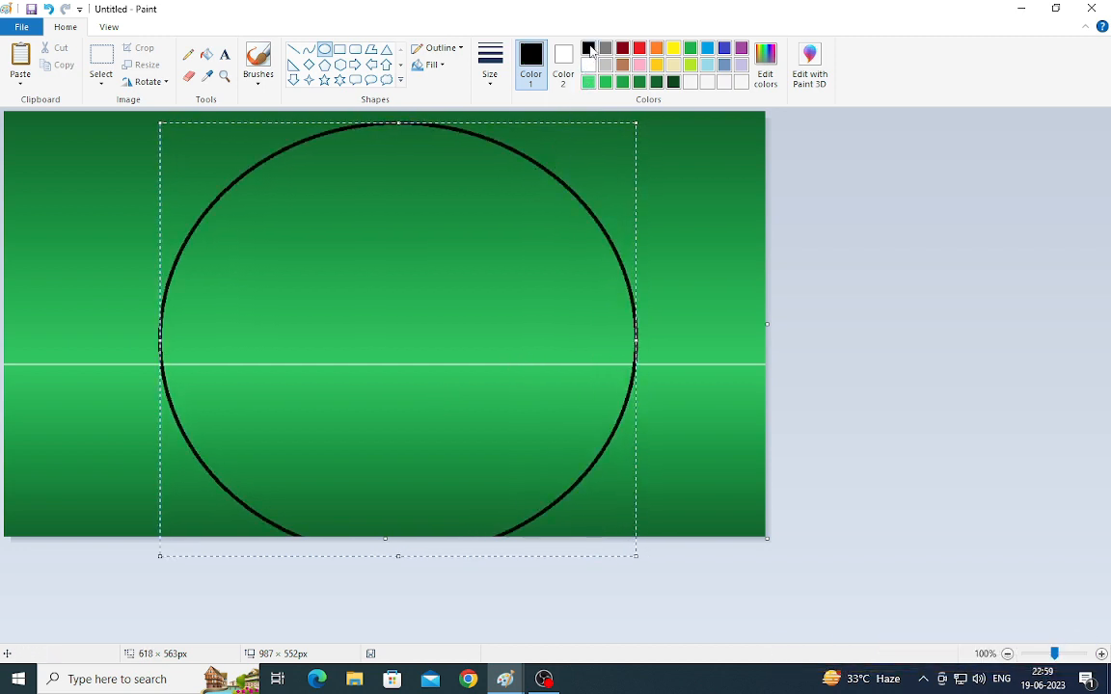
pyautogui.moveTo(451, 260); pyautogui.dragTo(449, 255)
pyautogui.moveTo(393, 116); pyautogui.dragTo(397, 119)
pyautogui.moveTo(401, 238); pyautogui.dragTo(399, 240)
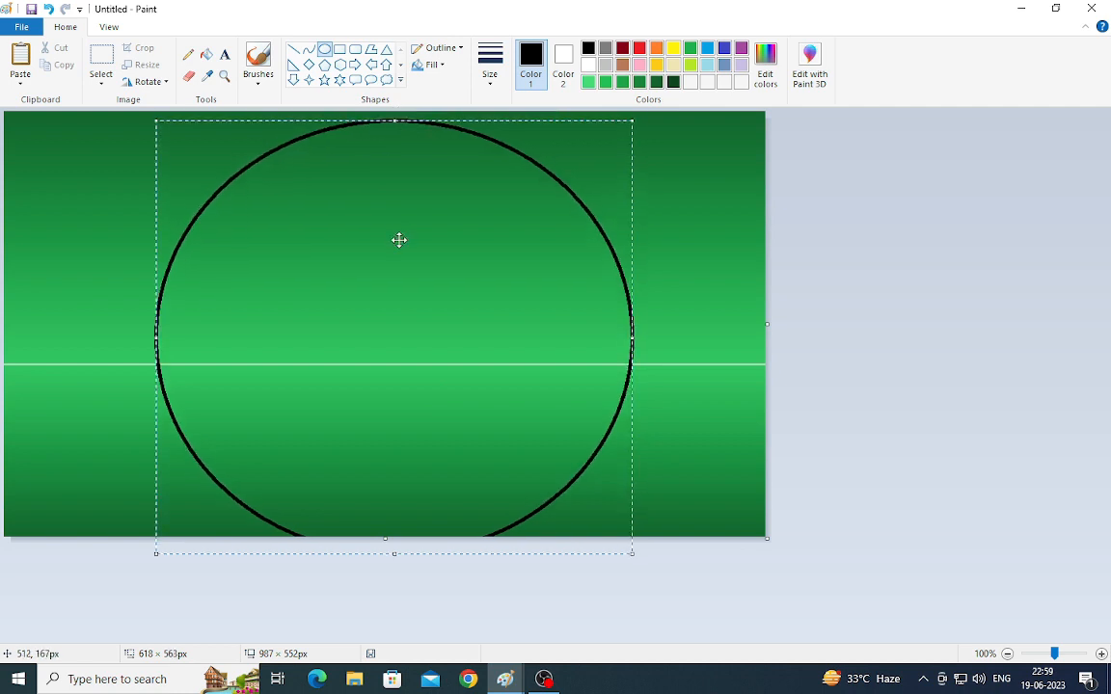
pyautogui.click(120, 214)
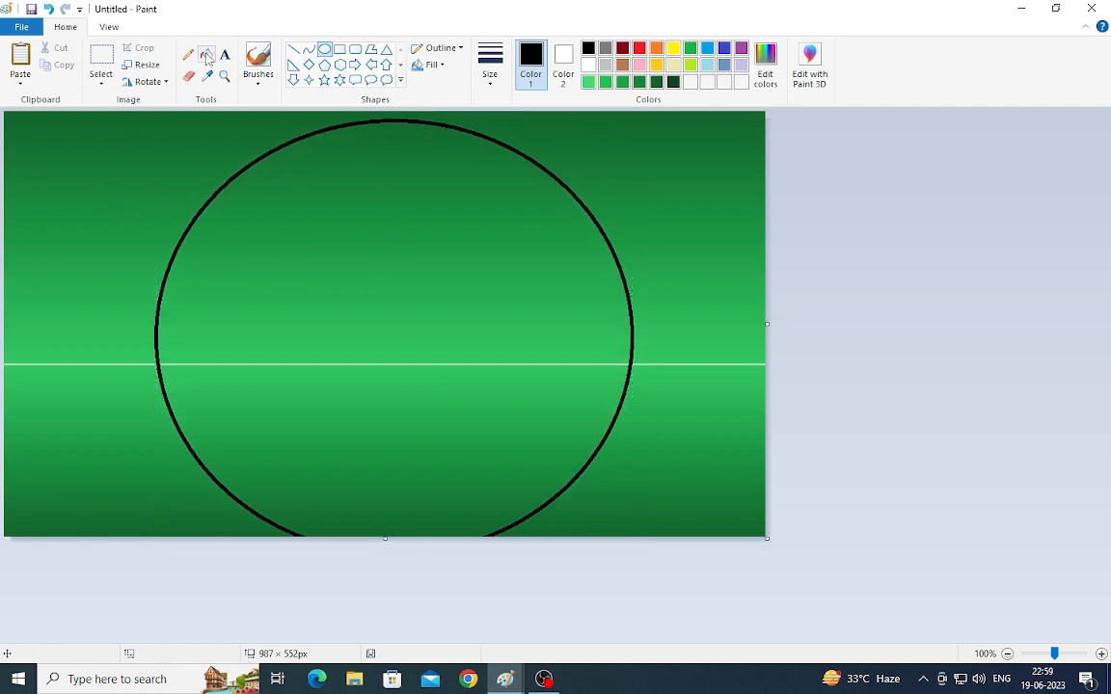
# Paint the area left of the ellipse black with the thickest brush, leaving a green margin around the outline
pyautogui.click(257, 59)
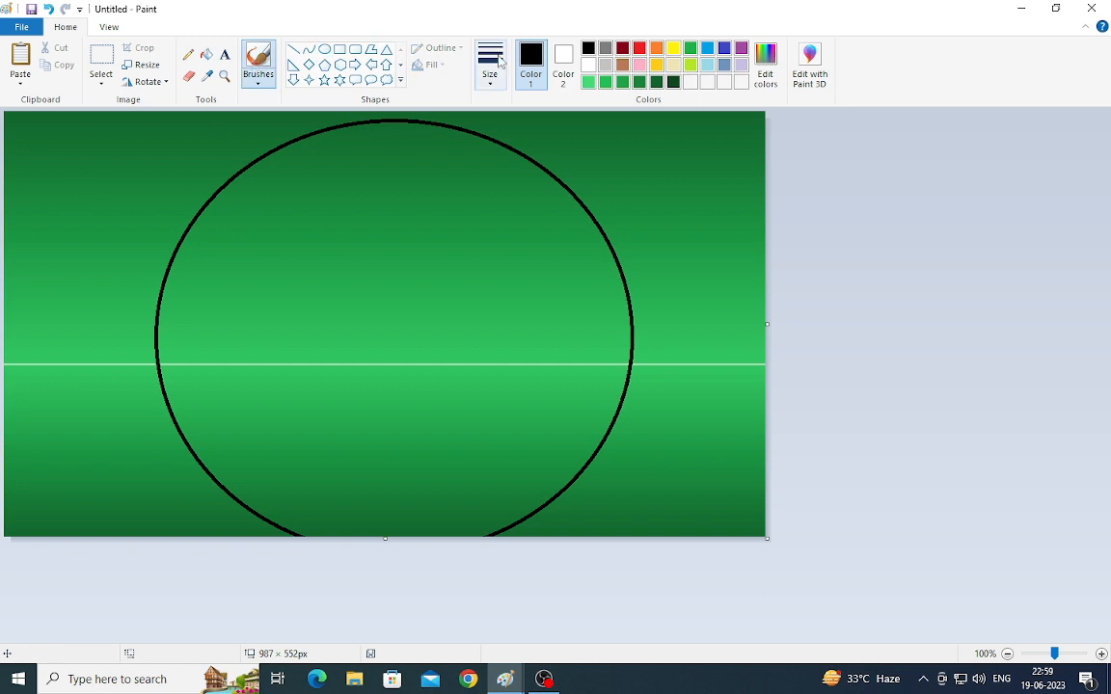
pyautogui.click(500, 60)
pyautogui.click(506, 173)
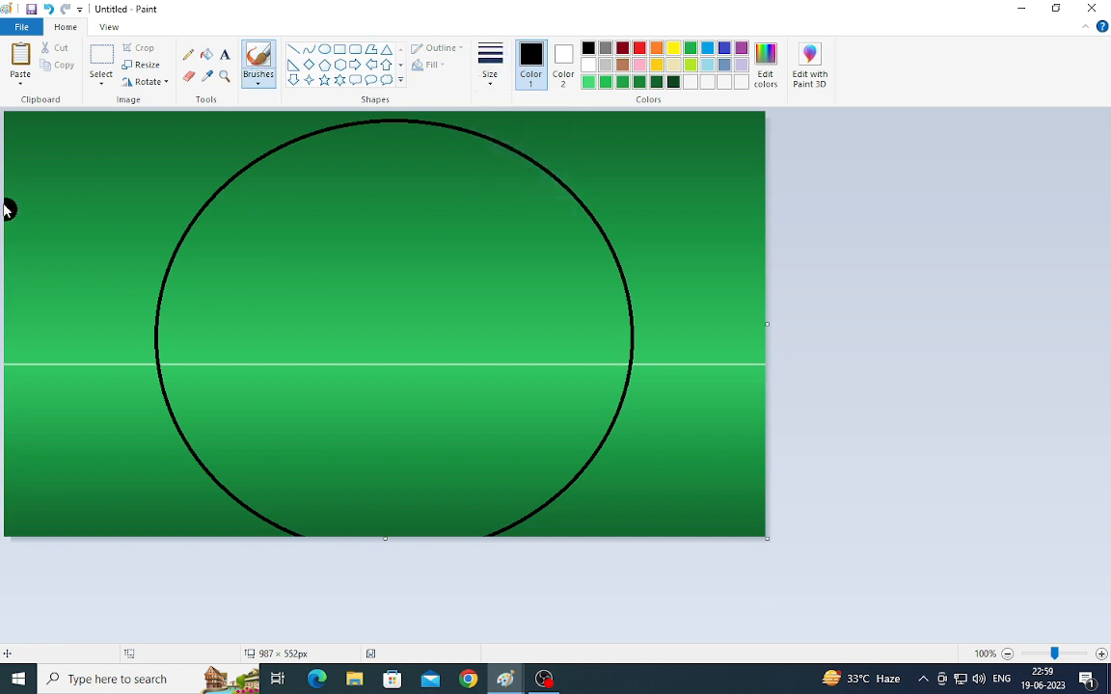
pyautogui.moveTo(6, 209)
pyautogui.mouseDown()
pyautogui.moveTo(15, 249)
pyautogui.moveTo(14, 147)
pyautogui.moveTo(131, 120)
pyautogui.moveTo(160, 144)
pyautogui.moveTo(22, 173)
pyautogui.moveTo(20, 481)
pyautogui.moveTo(38, 504)
pyautogui.moveTo(111, 530)
pyautogui.moveTo(41, 450)
pyautogui.moveTo(71, 424)
pyautogui.moveTo(37, 246)
pyautogui.moveTo(159, 156)
pyautogui.moveTo(287, 114)
pyautogui.moveTo(42, 273)
pyautogui.moveTo(134, 209)
pyautogui.moveTo(79, 326)
pyautogui.moveTo(107, 420)
pyautogui.moveTo(155, 481)
pyautogui.moveTo(125, 258)
pyautogui.mouseUp()
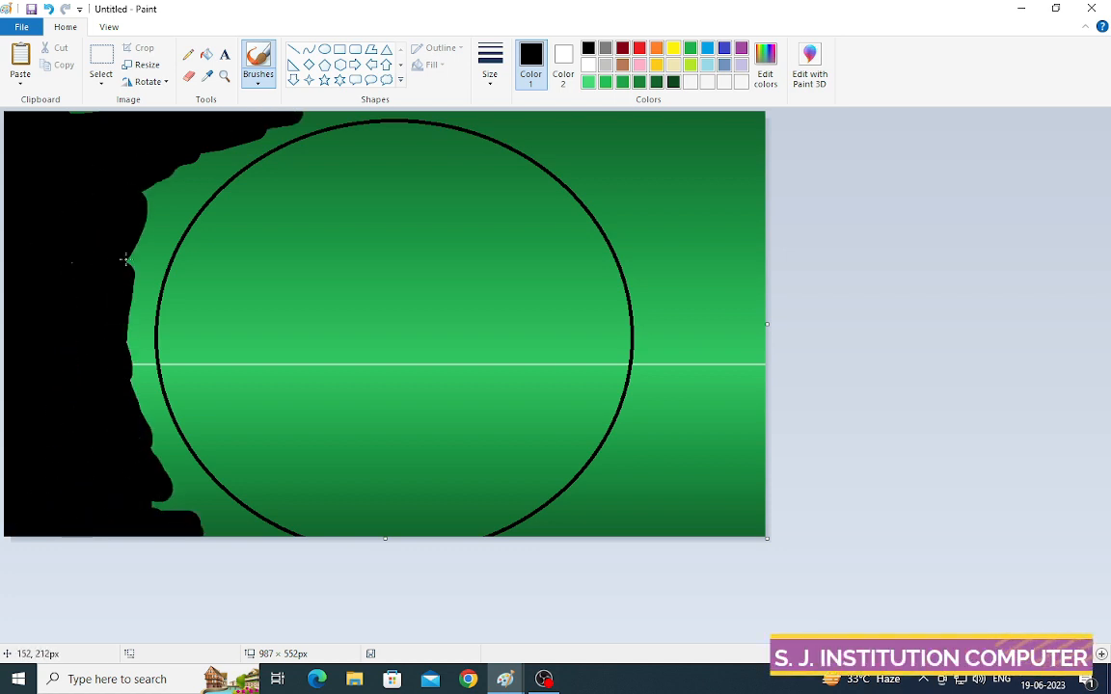
# Paint the area right of the ellipse black with the brush, from the canvas edge up to the ellipse outline
pyautogui.moveTo(717, 220)
pyautogui.mouseDown()
pyautogui.moveTo(750, 120)
pyautogui.moveTo(738, 418)
pyautogui.moveTo(757, 449)
pyautogui.moveTo(746, 530)
pyautogui.moveTo(690, 516)
pyautogui.moveTo(757, 503)
pyautogui.moveTo(768, 322)
pyautogui.moveTo(700, 125)
pyautogui.mouseUp()
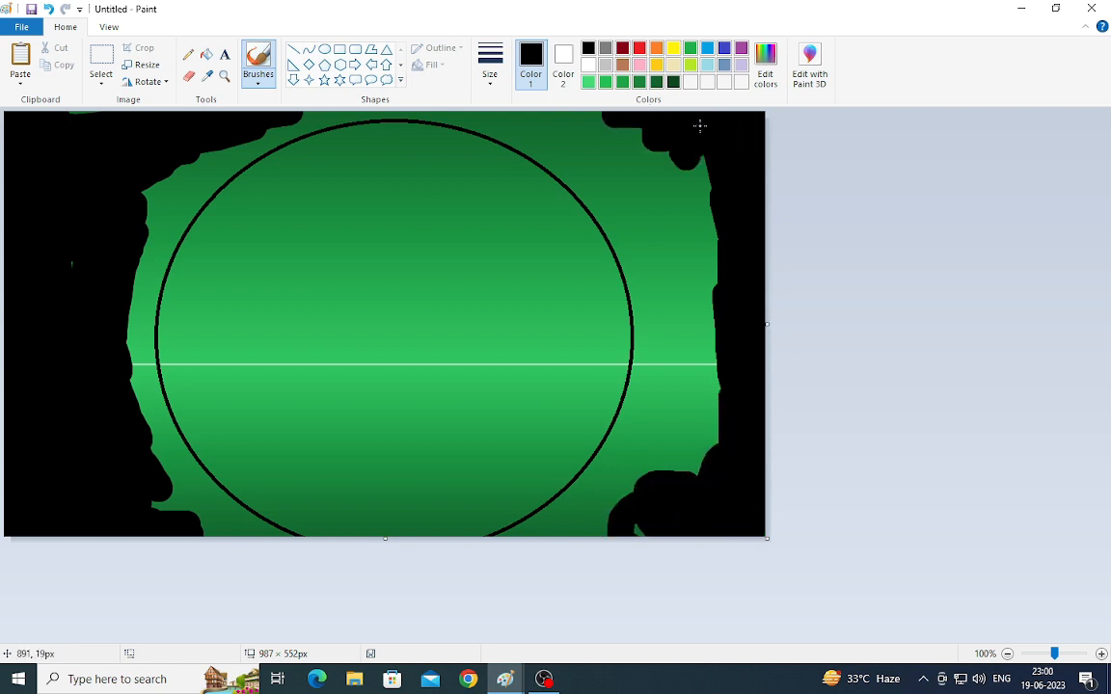
pyautogui.moveTo(760, 205)
pyautogui.mouseDown()
pyautogui.moveTo(705, 343)
pyautogui.moveTo(708, 175)
pyautogui.moveTo(704, 360)
pyautogui.moveTo(715, 229)
pyautogui.moveTo(679, 201)
pyautogui.mouseUp()
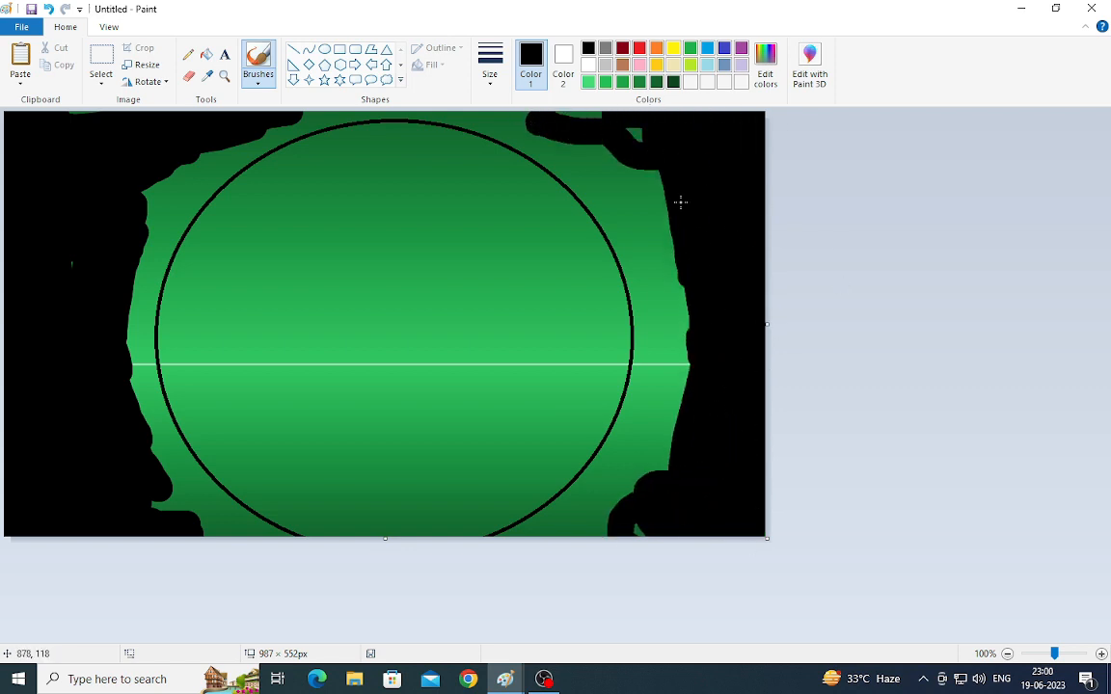
pyautogui.moveTo(634, 162)
pyautogui.mouseDown()
pyautogui.moveTo(666, 250)
pyautogui.moveTo(687, 399)
pyautogui.moveTo(603, 519)
pyautogui.moveTo(526, 531)
pyautogui.mouseUp()
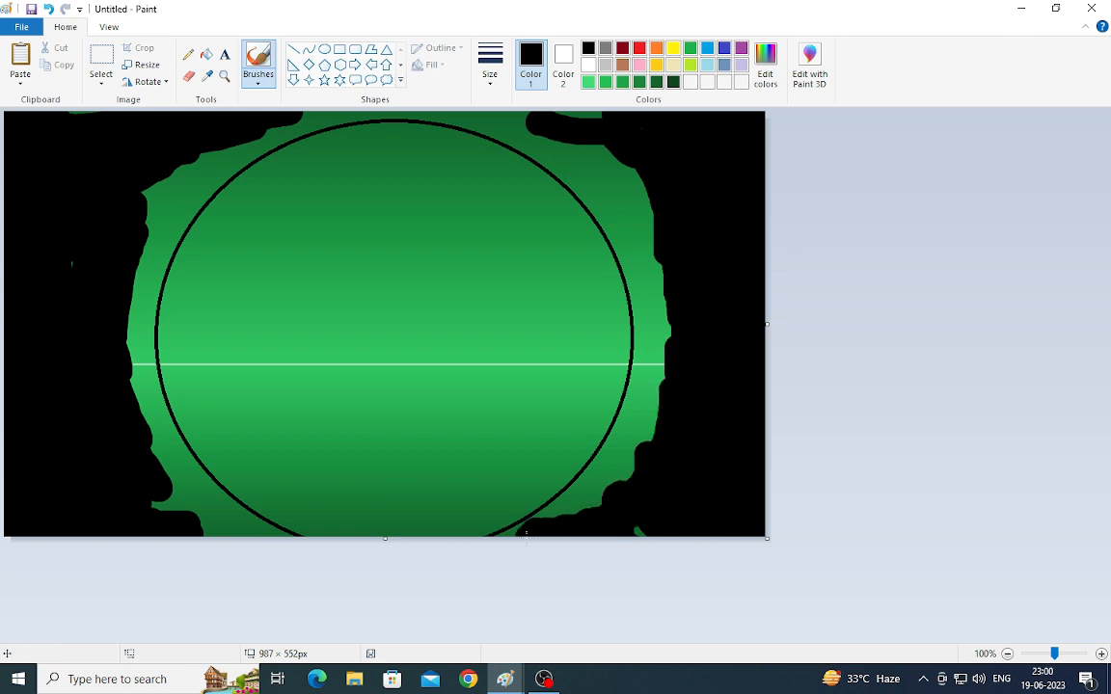
pyautogui.moveTo(487, 115)
pyautogui.mouseDown()
pyautogui.moveTo(564, 136)
pyautogui.moveTo(652, 290)
pyautogui.moveTo(648, 438)
pyautogui.moveTo(587, 500)
pyautogui.moveTo(550, 506)
pyautogui.mouseUp()
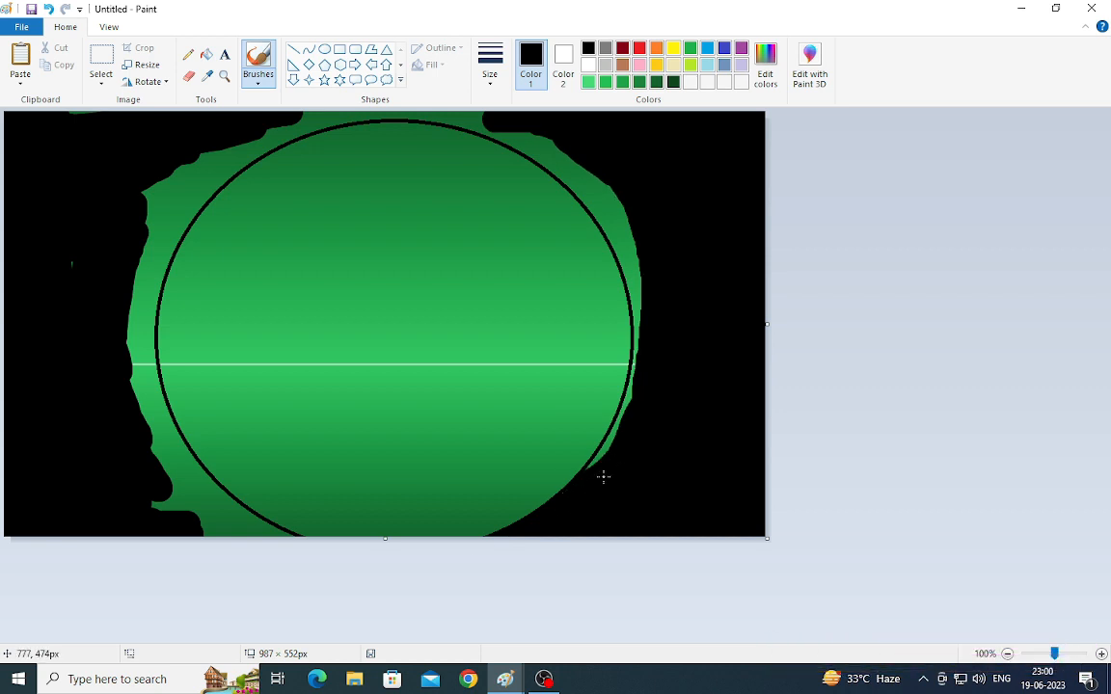
pyautogui.moveTo(616, 382)
pyautogui.mouseDown()
pyautogui.moveTo(625, 186)
pyautogui.moveTo(626, 213)
pyautogui.moveTo(612, 217)
pyautogui.mouseUp()
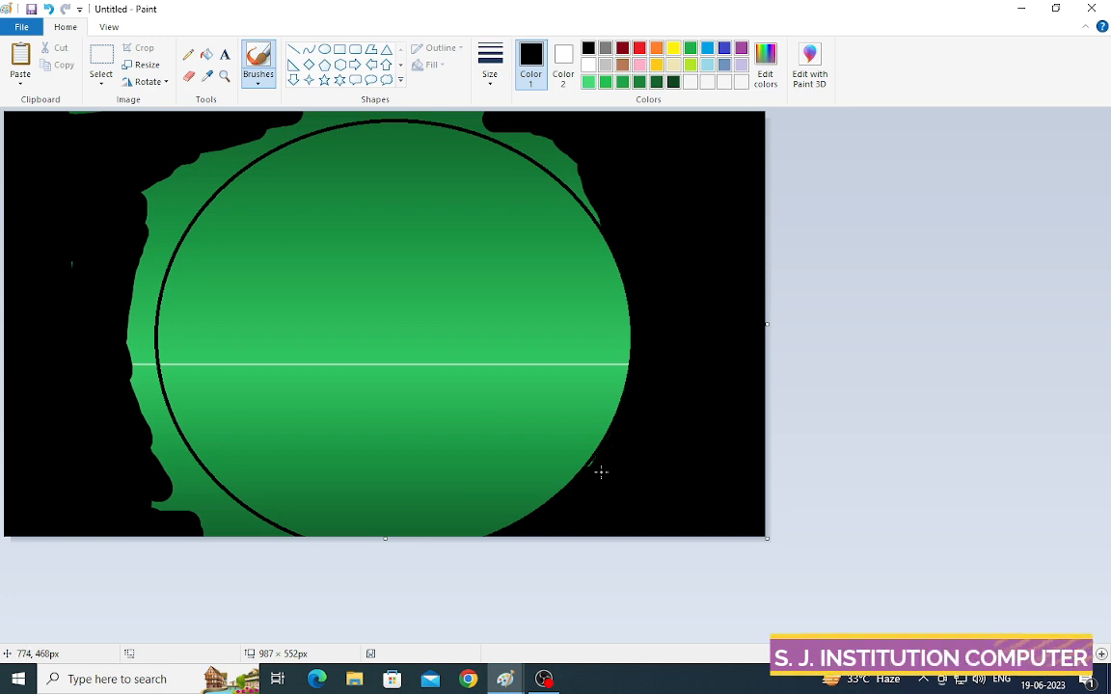
pyautogui.moveTo(491, 122)
pyautogui.mouseDown()
pyautogui.moveTo(599, 179)
pyautogui.moveTo(525, 139)
pyautogui.moveTo(591, 193)
pyautogui.mouseUp()
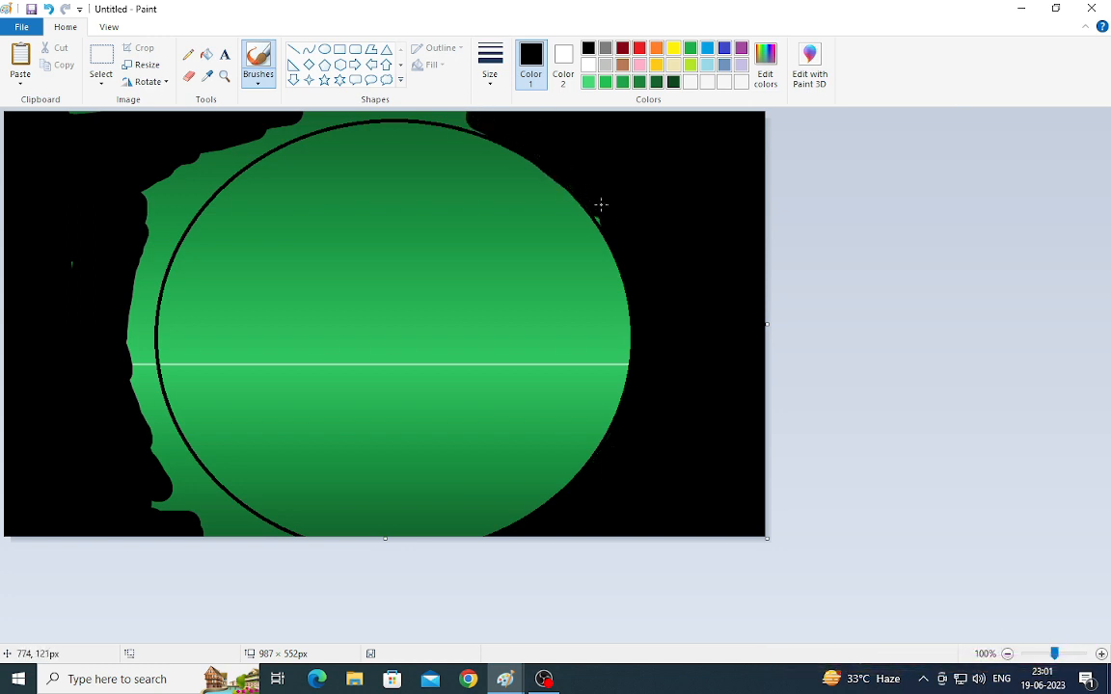
# Paint the remaining green margin along the ellipse's left side and above its top black, up to the outline
pyautogui.moveTo(249, 144)
pyautogui.mouseDown()
pyautogui.moveTo(182, 173)
pyautogui.moveTo(180, 205)
pyautogui.moveTo(142, 238)
pyautogui.moveTo(125, 425)
pyautogui.moveTo(126, 334)
pyautogui.moveTo(150, 507)
pyautogui.moveTo(223, 530)
pyautogui.moveTo(178, 495)
pyautogui.mouseUp()
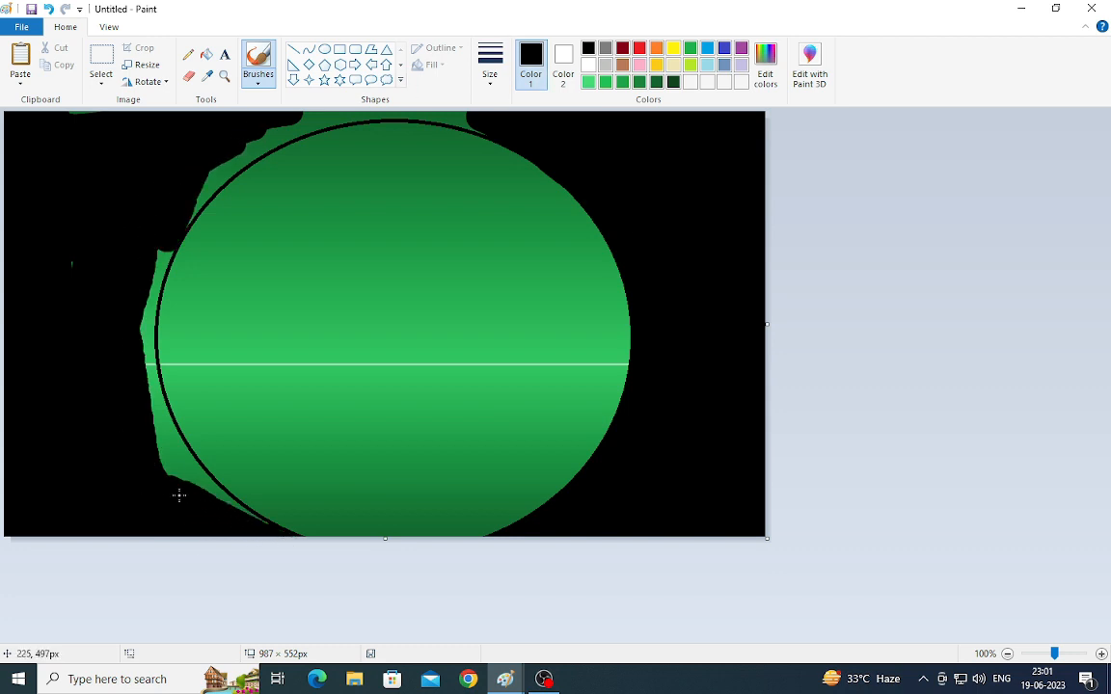
pyautogui.moveTo(255, 529)
pyautogui.mouseDown()
pyautogui.moveTo(164, 453)
pyautogui.moveTo(129, 363)
pyautogui.moveTo(107, 246)
pyautogui.mouseUp()
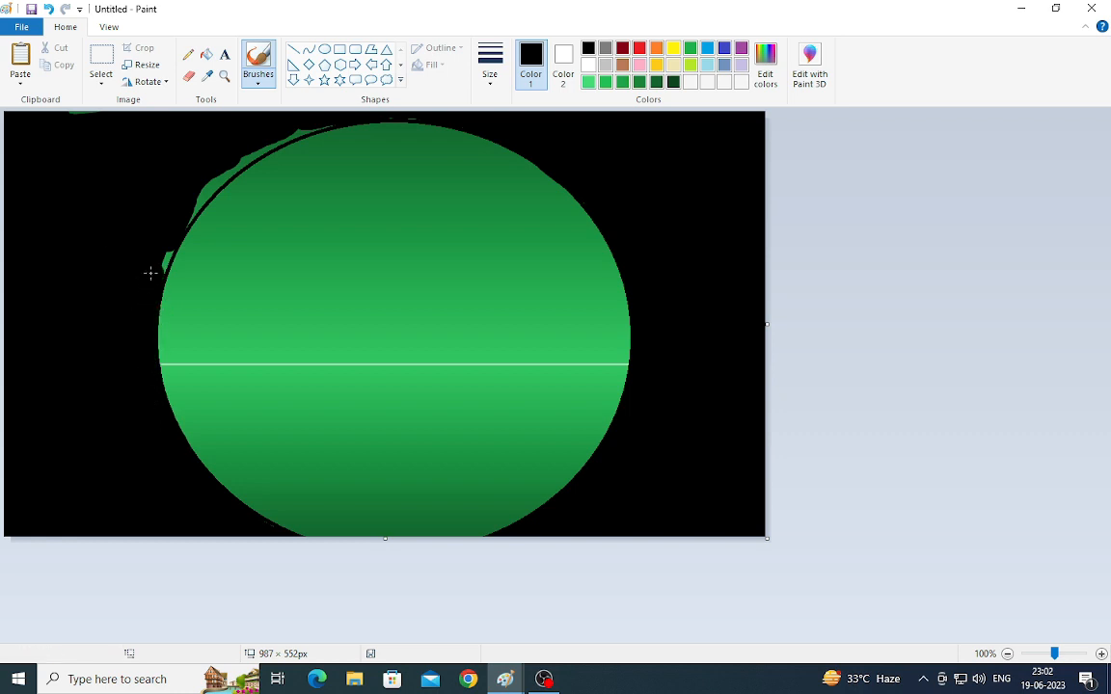
pyautogui.moveTo(174, 213)
pyautogui.mouseDown()
pyautogui.moveTo(197, 182)
pyautogui.moveTo(186, 203)
pyautogui.moveTo(279, 134)
pyautogui.moveTo(267, 131)
pyautogui.moveTo(322, 118)
pyautogui.mouseUp()
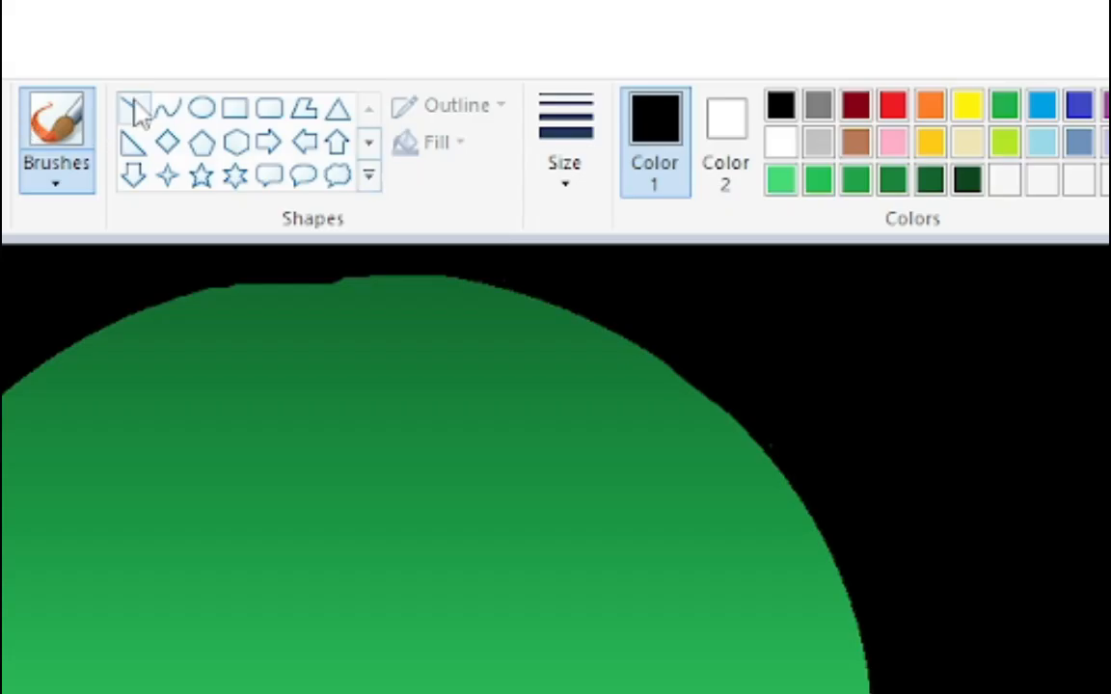
# Cover the white dividing line with a straight black line and sketch two wavy pencil lines from it to the circle's lower edge, using the second-thinnest size
pyautogui.click(293, 50)
pyautogui.moveTo(160, 363); pyautogui.dragTo(654, 363)
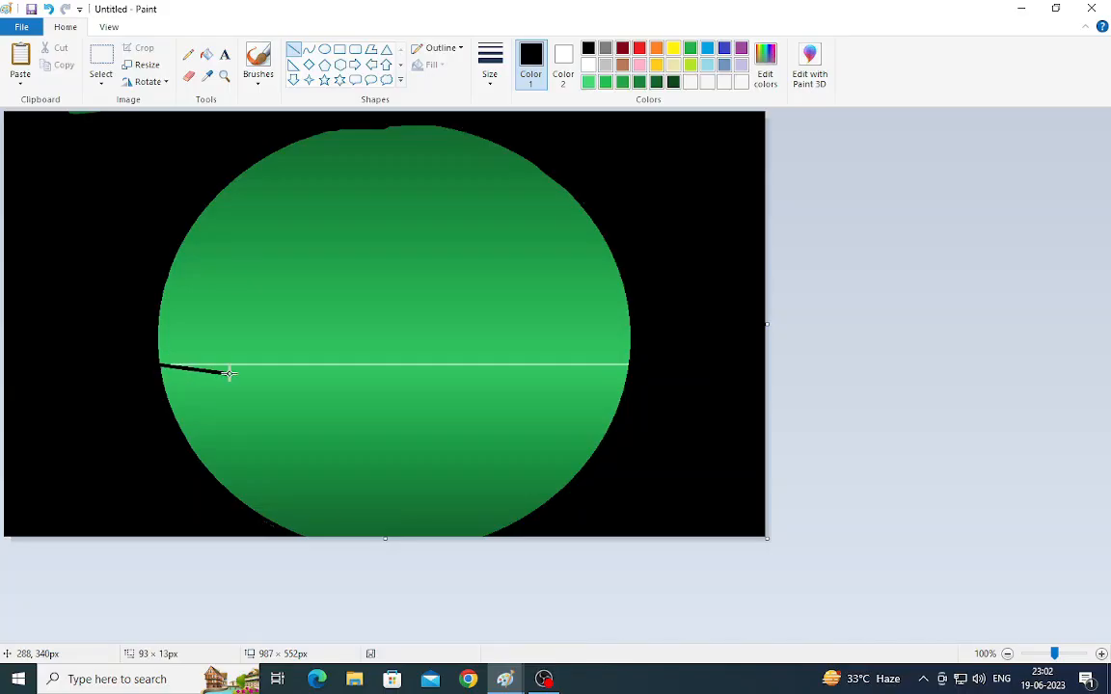
pyautogui.click(189, 56)
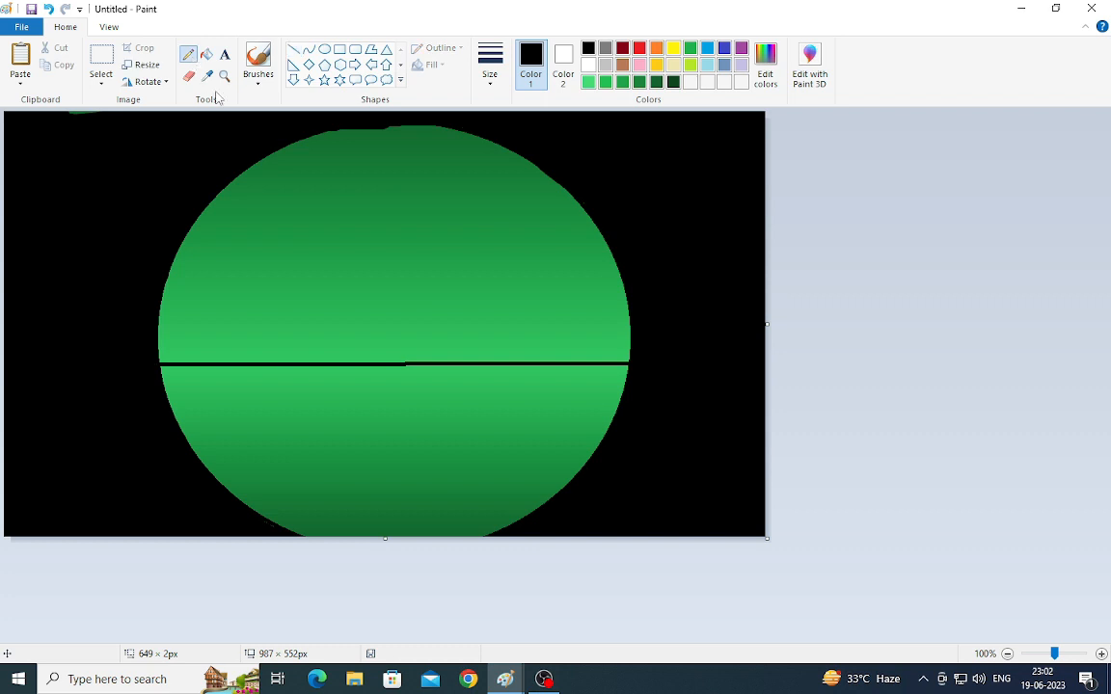
pyautogui.click(490, 63)
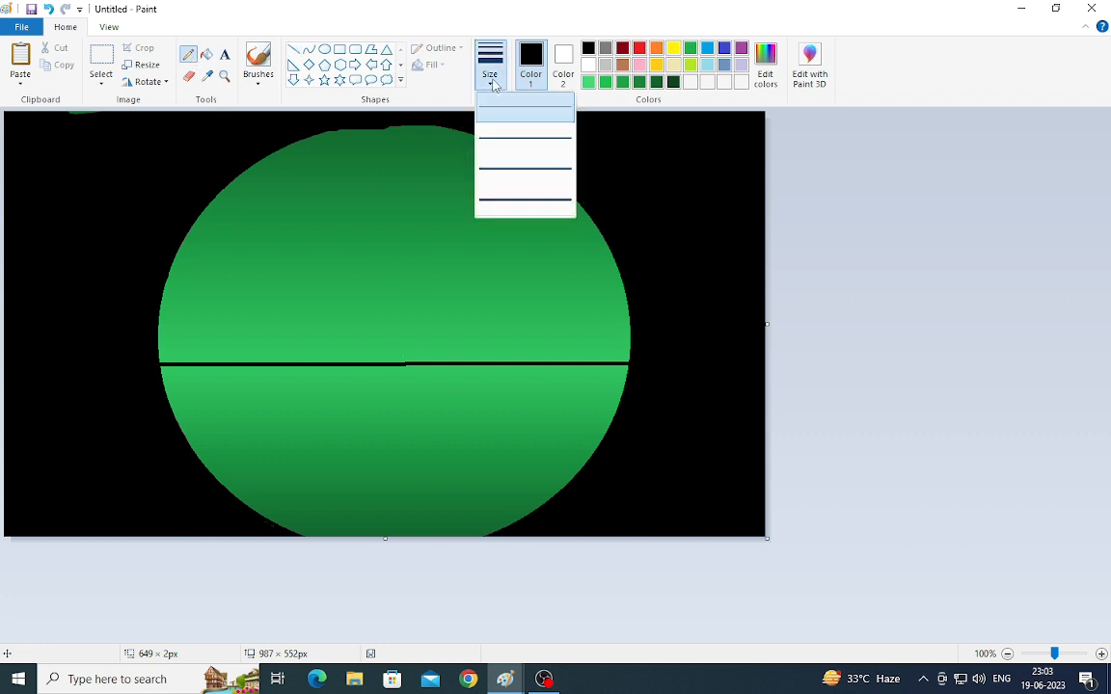
pyautogui.click(511, 143)
pyautogui.moveTo(379, 364)
pyautogui.mouseDown()
pyautogui.moveTo(329, 396)
pyautogui.moveTo(281, 480)
pyautogui.moveTo(303, 495)
pyautogui.moveTo(268, 517)
pyautogui.mouseUp()
pyautogui.moveTo(433, 365)
pyautogui.mouseDown()
pyautogui.moveTo(419, 424)
pyautogui.moveTo(499, 528)
pyautogui.mouseUp()
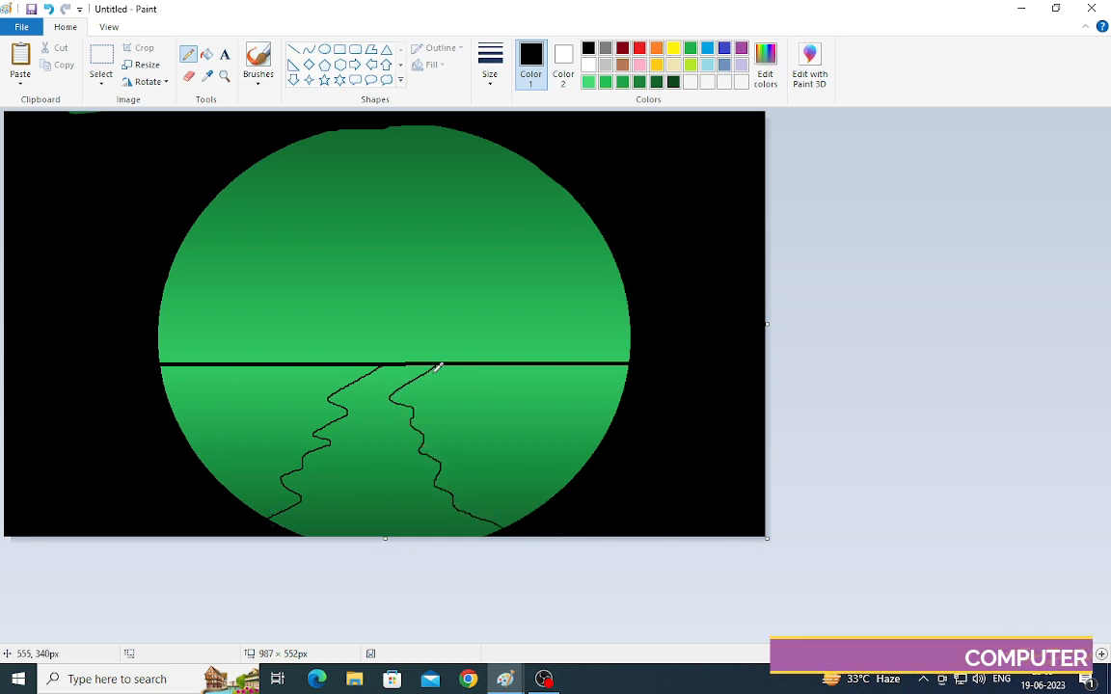
# Brush black over the lower half of the circle on both sides of the wavy lines, leaving a rough green path
pyautogui.click(254, 61)
pyautogui.moveTo(156, 379)
pyautogui.mouseDown()
pyautogui.moveTo(184, 386)
pyautogui.moveTo(183, 421)
pyautogui.moveTo(220, 446)
pyautogui.mouseUp()
pyautogui.moveTo(445, 383)
pyautogui.mouseDown()
pyautogui.moveTo(670, 379)
pyautogui.moveTo(505, 356)
pyautogui.moveTo(457, 380)
pyautogui.moveTo(457, 400)
pyautogui.moveTo(606, 428)
pyautogui.moveTo(462, 391)
pyautogui.moveTo(456, 376)
pyautogui.moveTo(430, 388)
pyautogui.moveTo(458, 414)
pyautogui.moveTo(597, 437)
pyautogui.mouseUp()
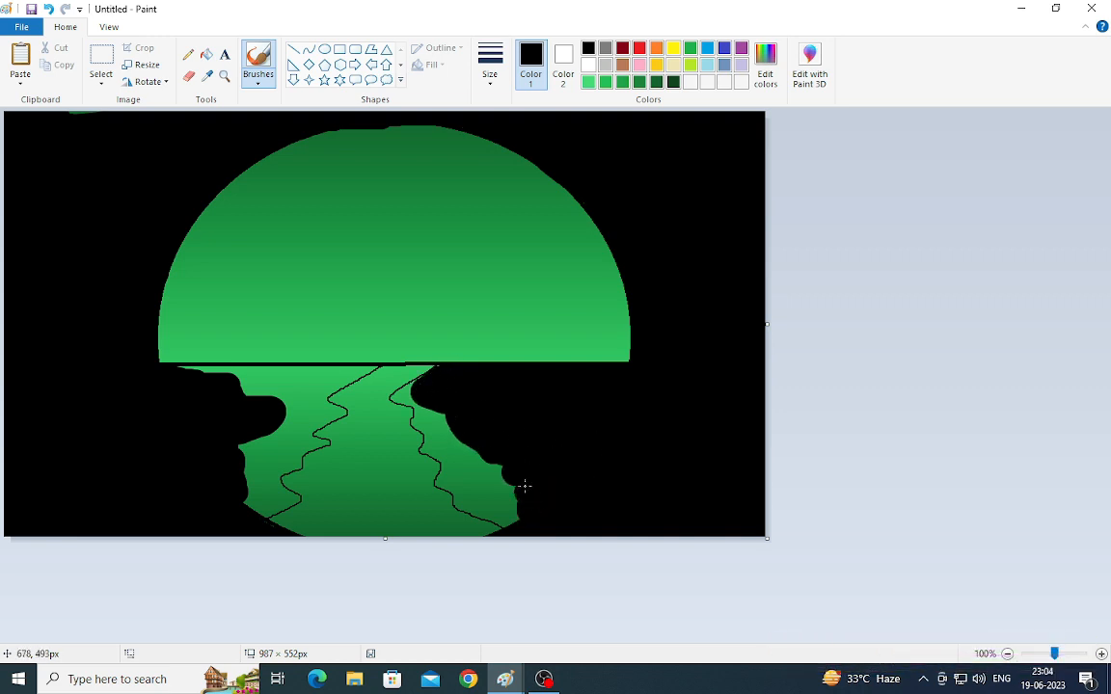
pyautogui.moveTo(241, 382); pyautogui.dragTo(294, 378)
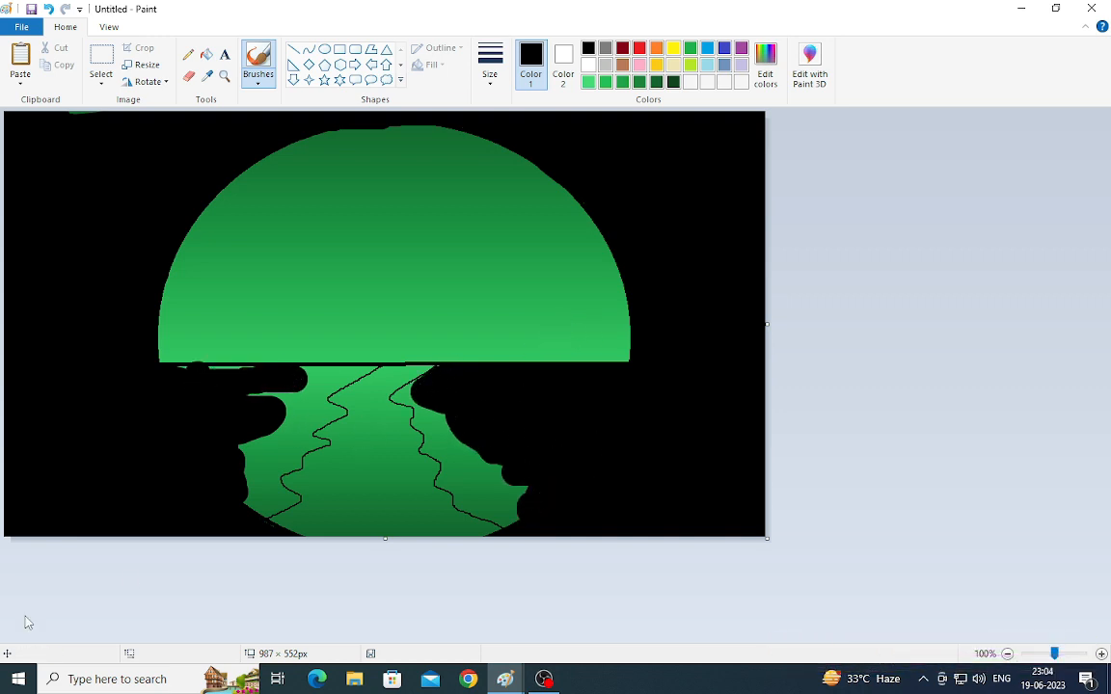
pyautogui.moveTo(263, 466); pyautogui.dragTo(245, 424)
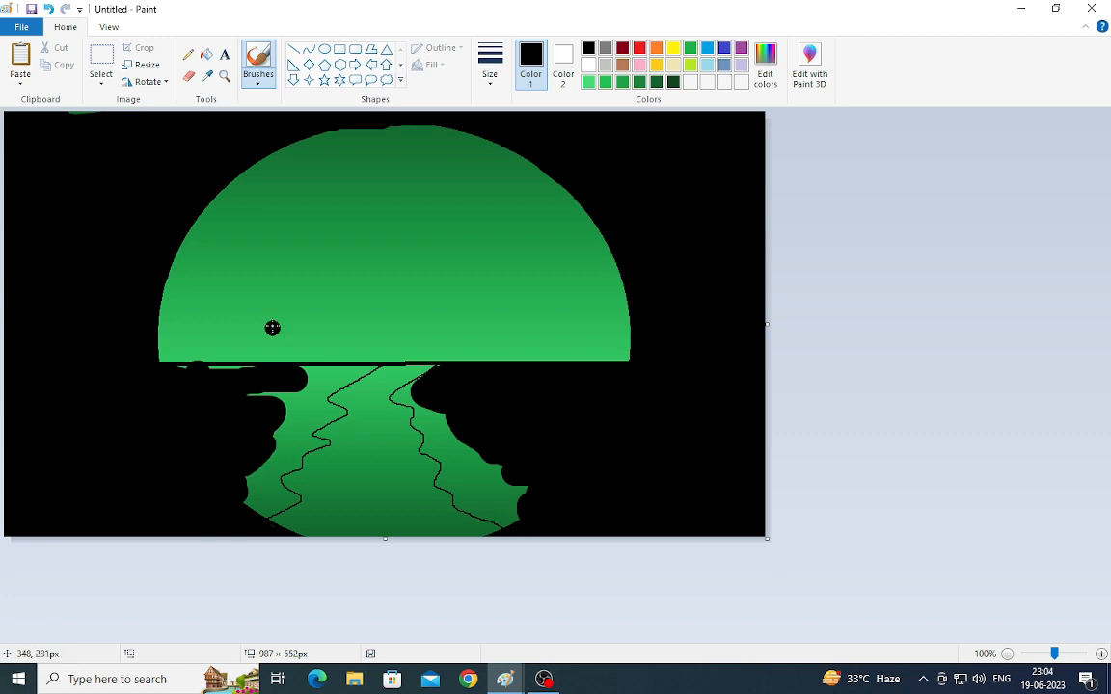
pyautogui.moveTo(180, 371)
pyautogui.mouseDown()
pyautogui.moveTo(326, 370)
pyautogui.moveTo(238, 405)
pyautogui.moveTo(296, 400)
pyautogui.moveTo(259, 475)
pyautogui.mouseUp()
pyautogui.moveTo(330, 379)
pyautogui.mouseDown()
pyautogui.moveTo(291, 418)
pyautogui.moveTo(240, 513)
pyautogui.mouseUp()
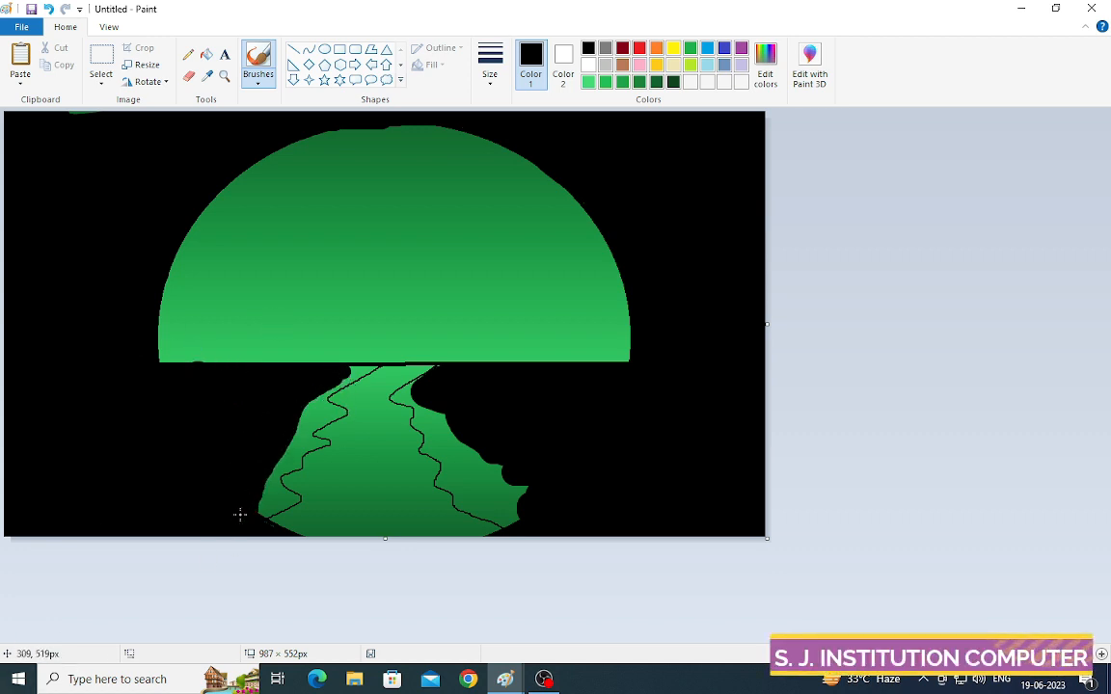
# Paint the leftover green outside the two wavy lines black so the path follows their jagged contours
pyautogui.moveTo(467, 425)
pyautogui.mouseDown()
pyautogui.moveTo(553, 487)
pyautogui.moveTo(501, 514)
pyautogui.mouseUp()
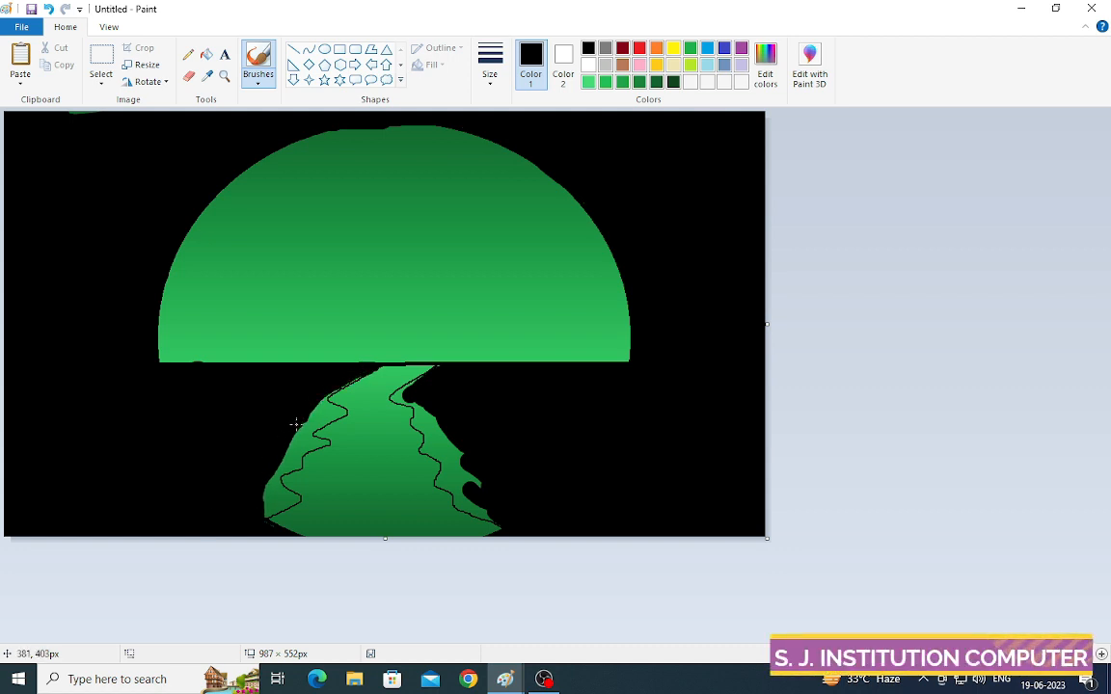
pyautogui.moveTo(279, 465)
pyautogui.mouseDown()
pyautogui.moveTo(353, 373)
pyautogui.moveTo(312, 414)
pyautogui.moveTo(263, 514)
pyautogui.mouseUp()
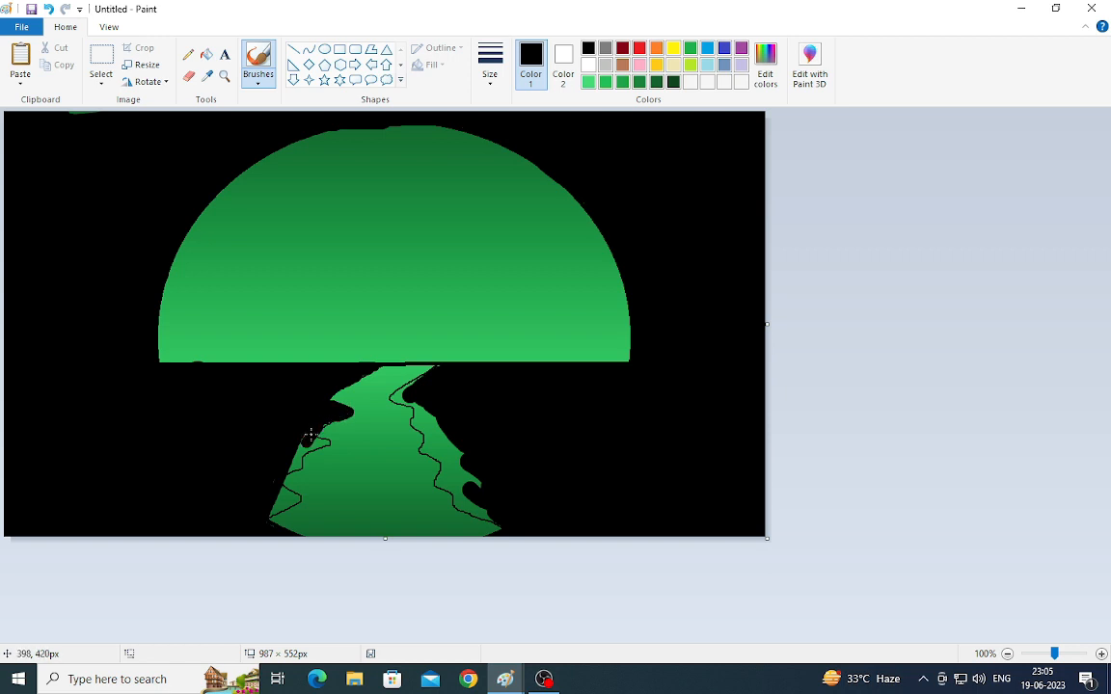
pyautogui.moveTo(314, 443)
pyautogui.mouseDown()
pyautogui.moveTo(295, 453)
pyautogui.moveTo(285, 492)
pyautogui.moveTo(298, 495)
pyautogui.moveTo(272, 504)
pyautogui.mouseUp()
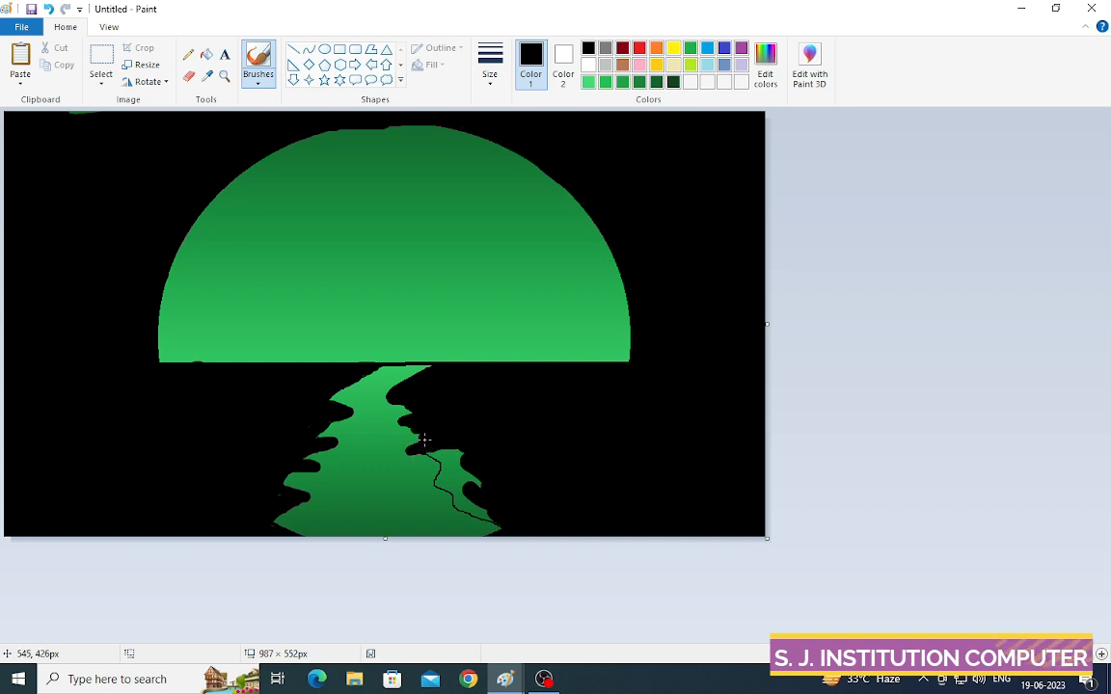
pyautogui.moveTo(424, 440); pyautogui.dragTo(449, 468)
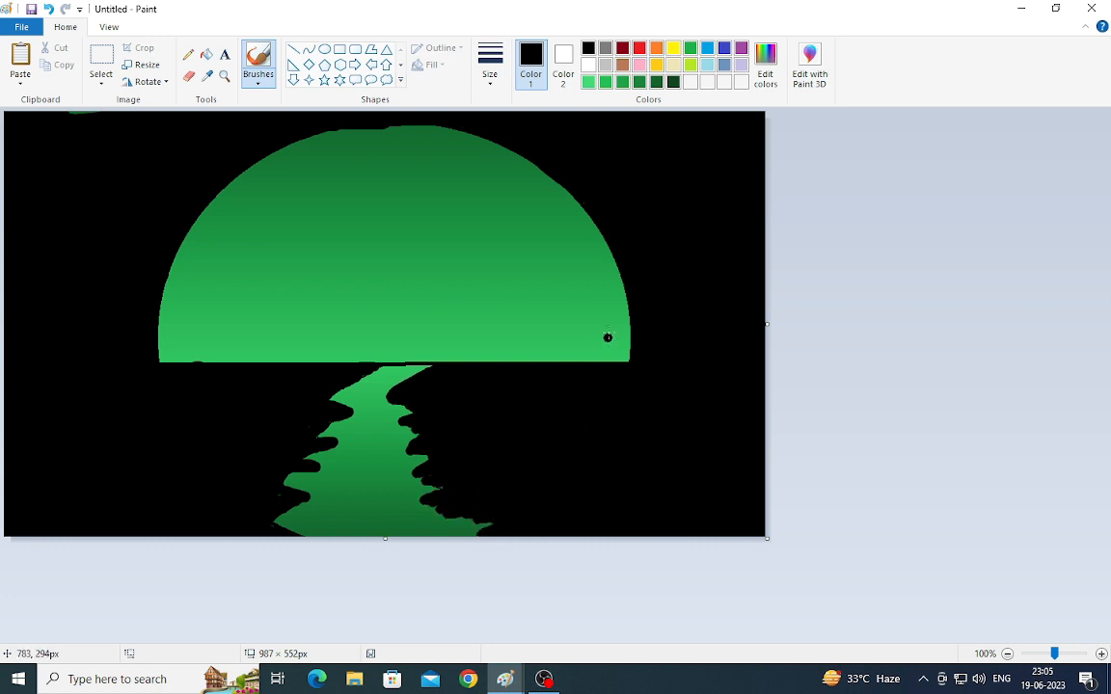
# Draw two black curves from a shared tip down to the horizon as a narrow tree trunk in the semicircle's left half
pyautogui.click(308, 48)
pyautogui.moveTo(268, 281); pyautogui.dragTo(262, 363)
pyautogui.moveTo(275, 314); pyautogui.dragTo(288, 341)
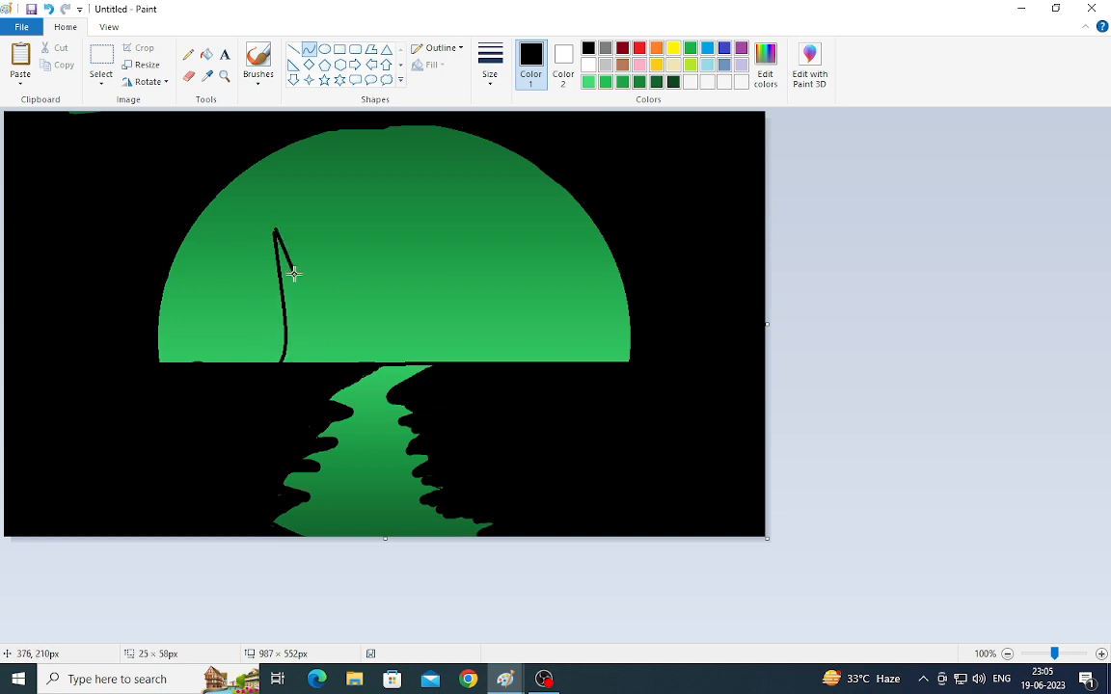
pyautogui.moveTo(294, 274)
pyautogui.mouseDown()
pyautogui.moveTo(286, 367)
pyautogui.moveTo(291, 345)
pyautogui.moveTo(308, 349)
pyautogui.mouseUp()
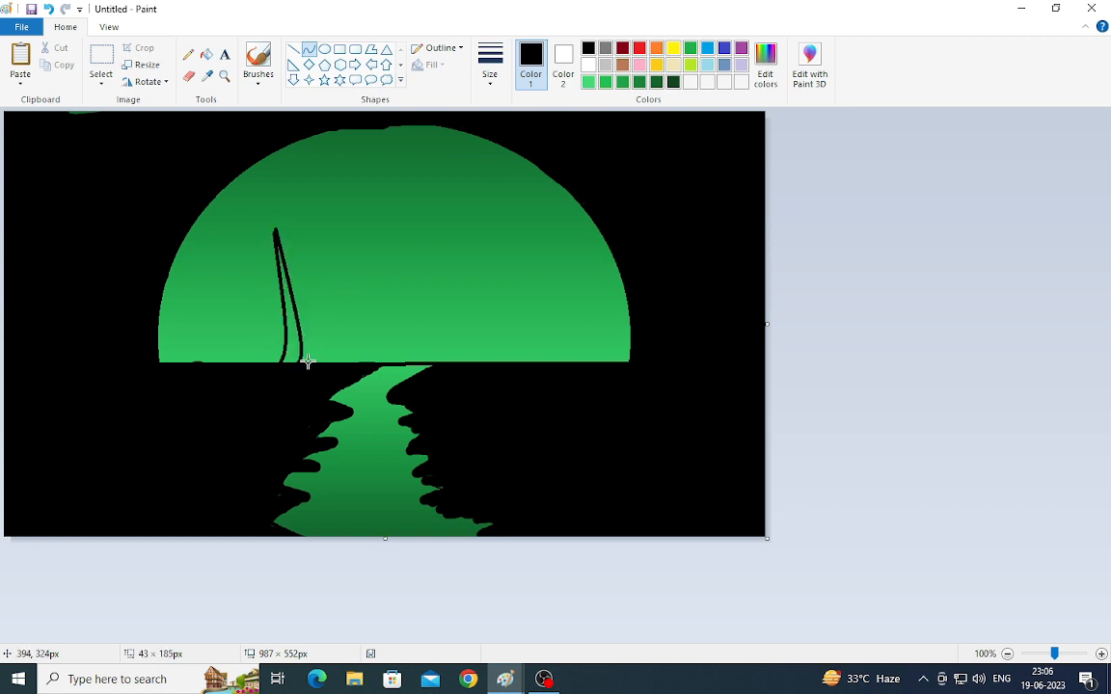
pyautogui.click(503, 268)
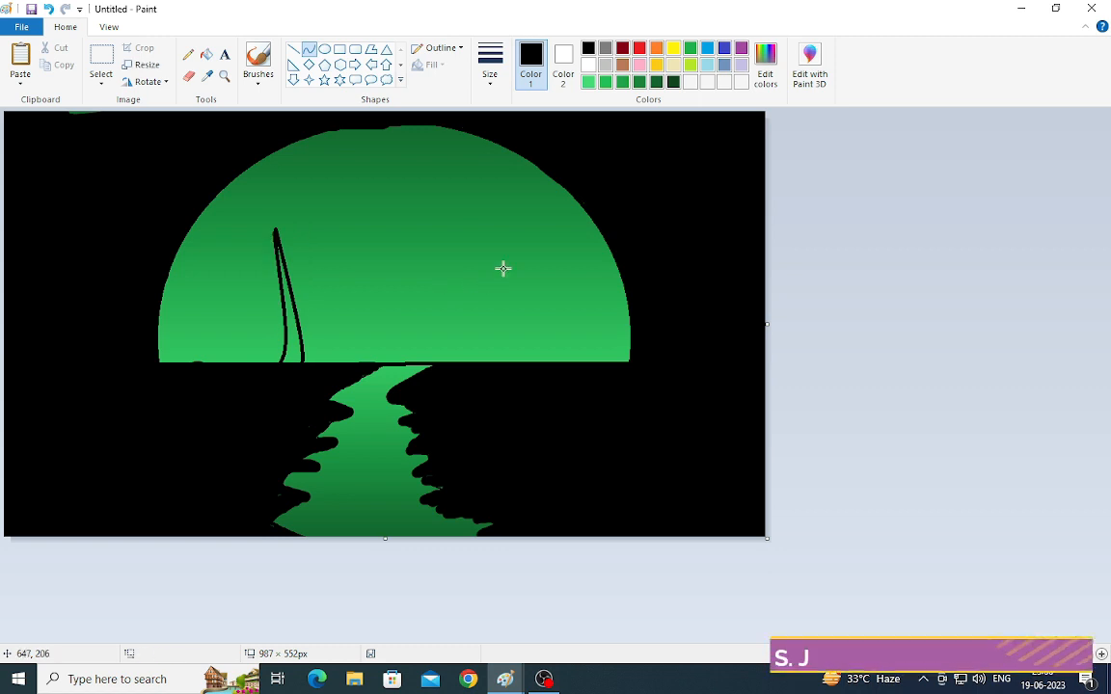
# Draw a second leaning trunk from two black curves in the semicircle's right half, the outer curve about 100 × 233 px
pyautogui.moveTo(498, 235)
pyautogui.mouseDown()
pyautogui.moveTo(498, 391)
pyautogui.moveTo(529, 371)
pyautogui.moveTo(539, 405)
pyautogui.mouseUp()
pyautogui.moveTo(519, 274); pyautogui.dragTo(497, 255)
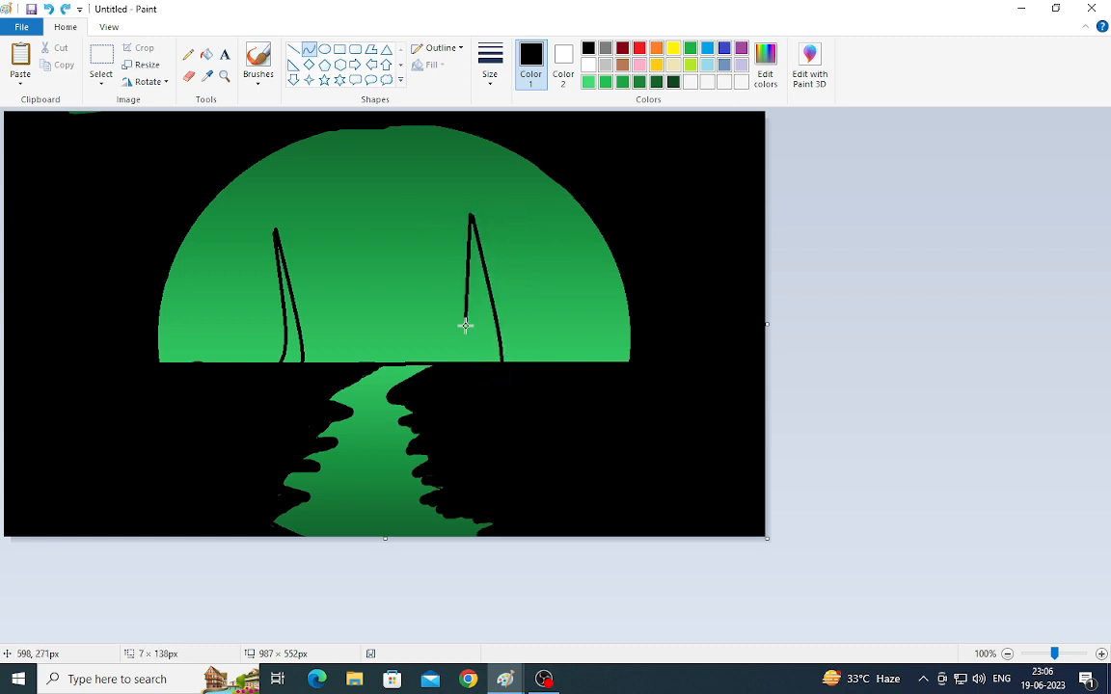
pyautogui.moveTo(465, 325); pyautogui.dragTo(531, 354)
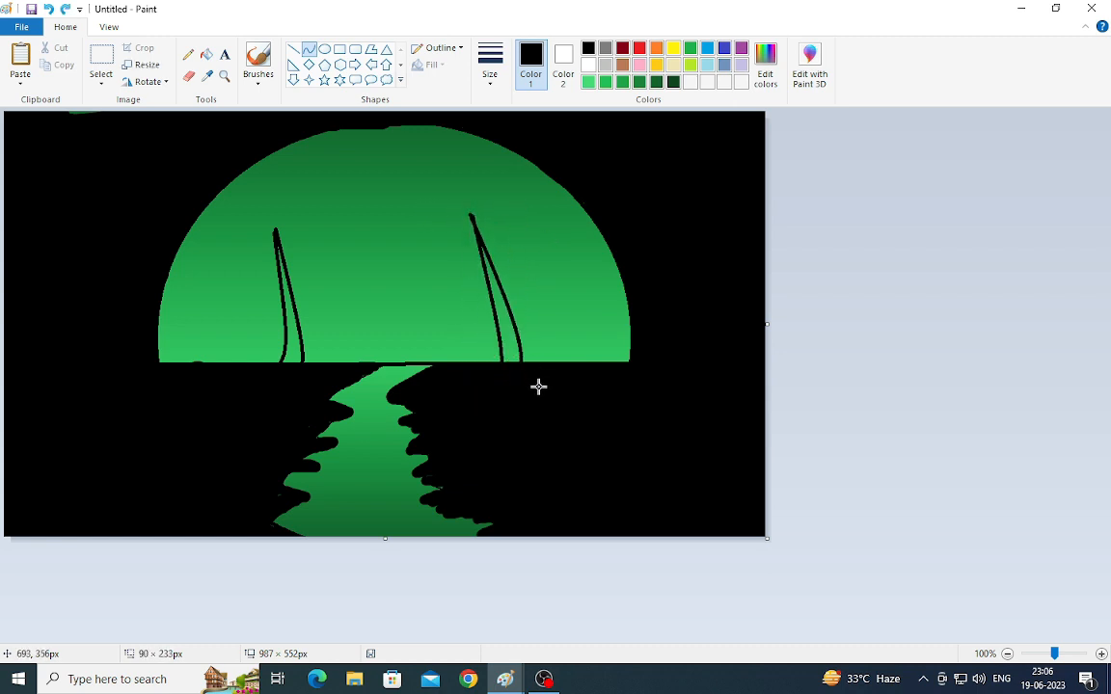
pyautogui.click(545, 384)
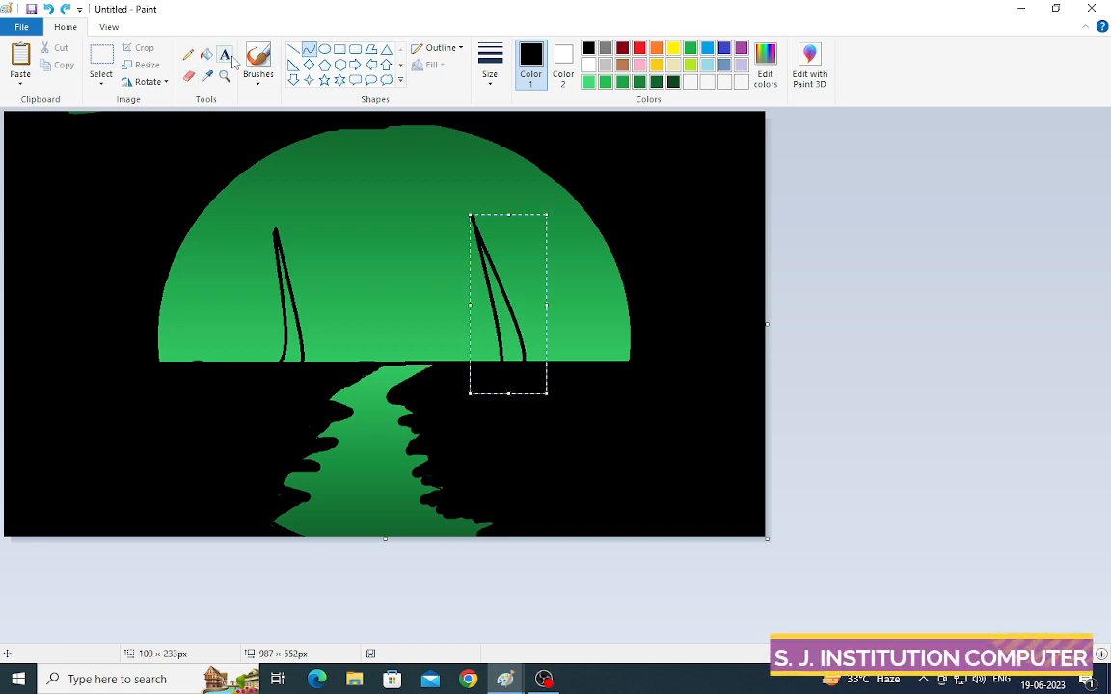
# Fill both tree trunks with black brush strokes, redoing the first stroke inside the right trunk
pyautogui.click(257, 60)
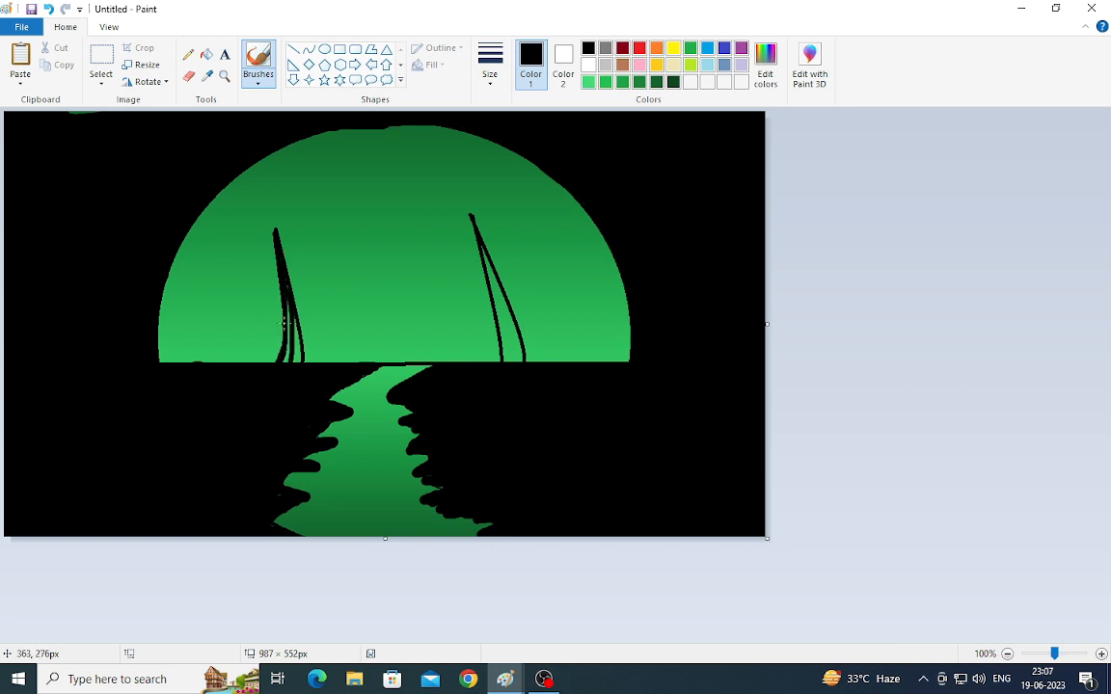
pyautogui.moveTo(295, 359)
pyautogui.mouseDown()
pyautogui.moveTo(294, 337)
pyautogui.moveTo(302, 384)
pyautogui.moveTo(297, 350)
pyautogui.mouseUp()
pyautogui.moveTo(481, 247); pyautogui.dragTo(497, 321)
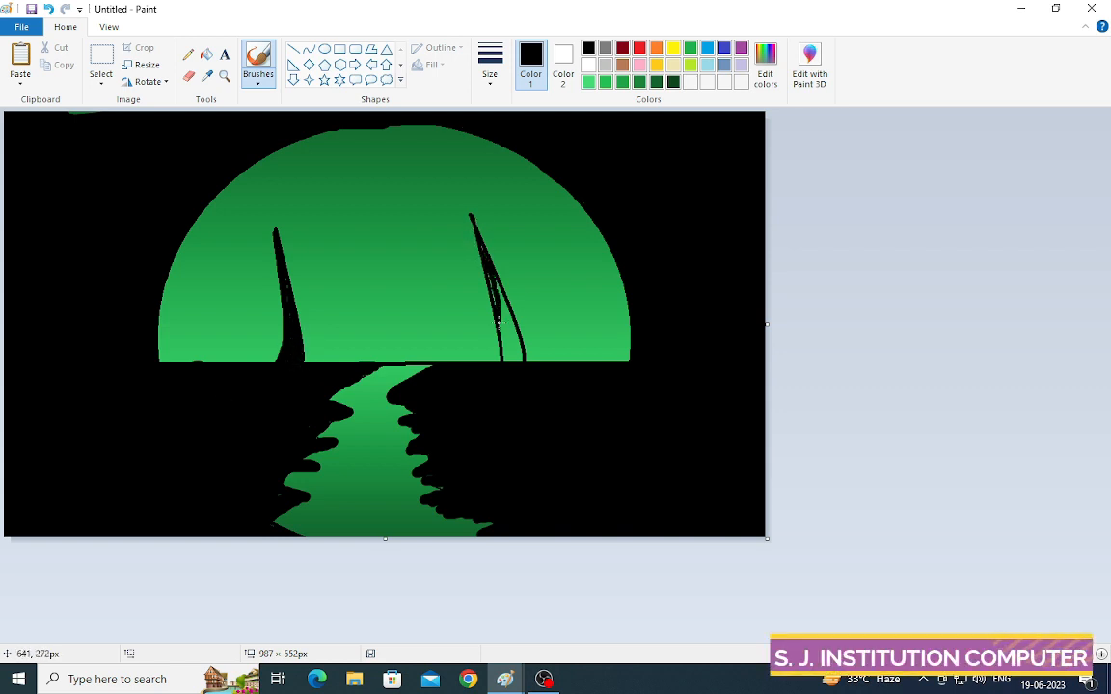
pyautogui.hotkey('ctrl', 'z')
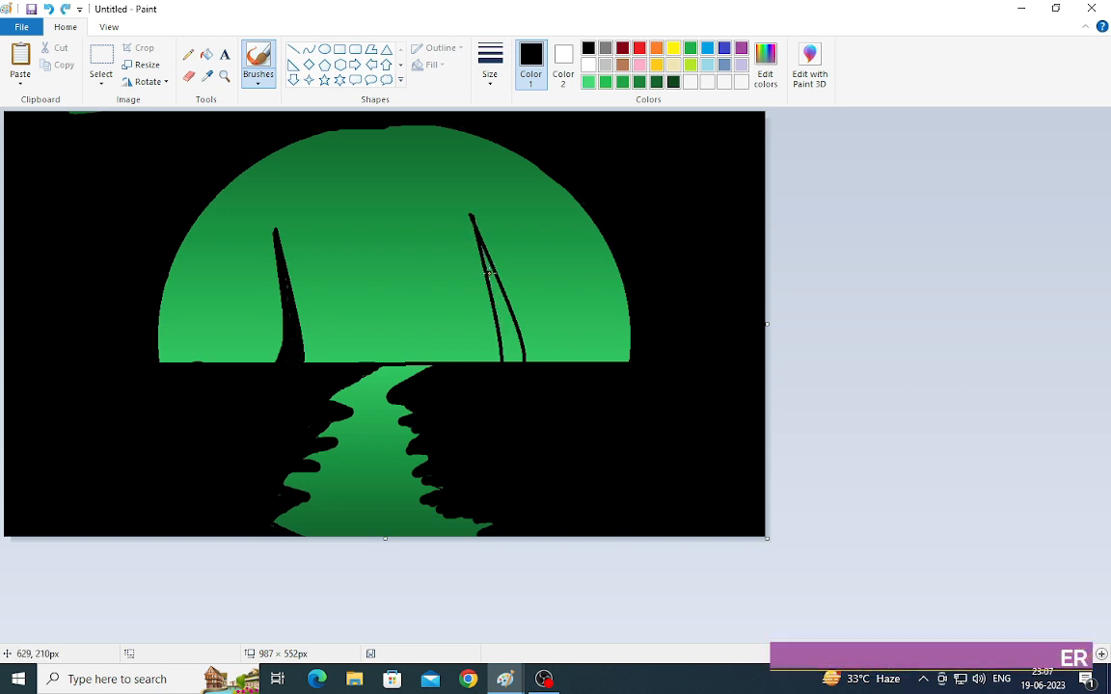
pyautogui.moveTo(487, 261); pyautogui.dragTo(499, 365)
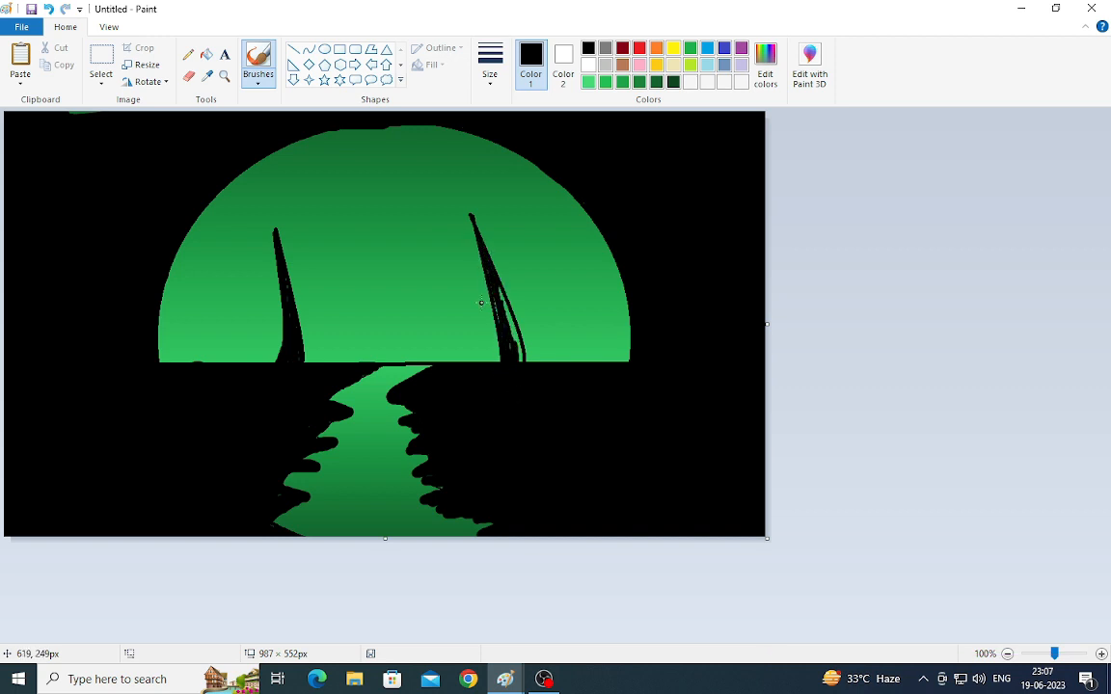
pyautogui.moveTo(477, 255)
pyautogui.mouseDown()
pyautogui.moveTo(487, 298)
pyautogui.moveTo(521, 345)
pyautogui.mouseUp()
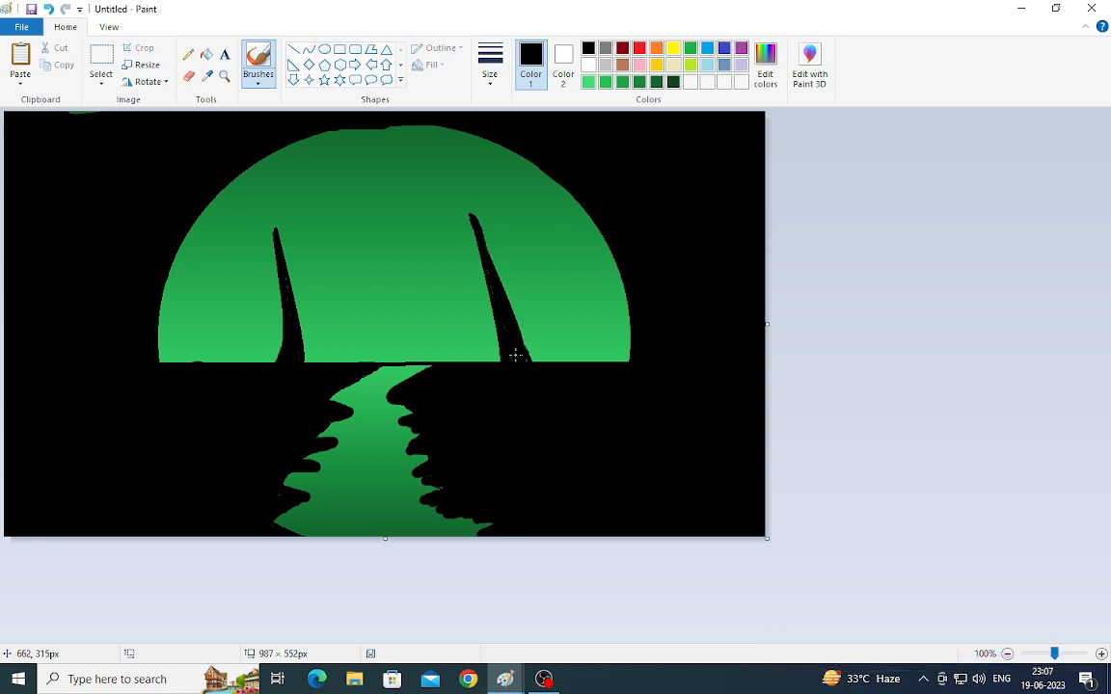
# Cut a curved, jagged leaf shape out of the black background with freeform selection and place it at the left trunk's tip
pyautogui.click(101, 81)
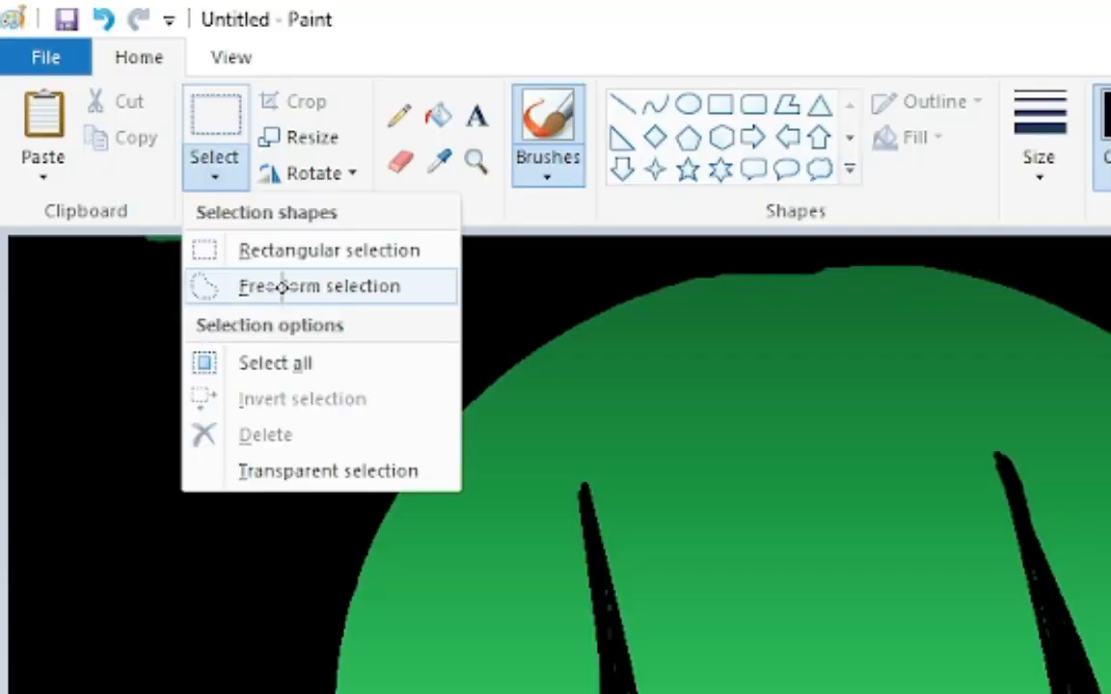
pyautogui.click(280, 287)
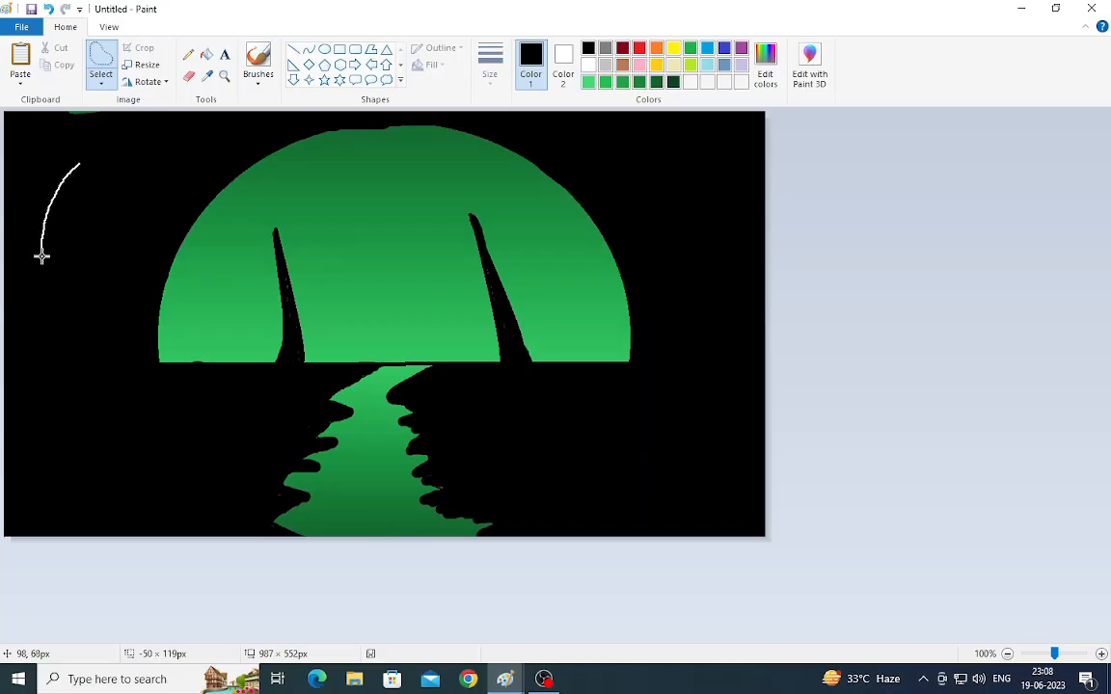
pyautogui.moveTo(61, 248)
pyautogui.mouseDown()
pyautogui.moveTo(85, 159)
pyautogui.moveTo(243, 272)
pyautogui.moveTo(278, 276)
pyautogui.moveTo(272, 260)
pyautogui.moveTo(260, 330)
pyautogui.moveTo(268, 300)
pyautogui.moveTo(258, 282)
pyautogui.moveTo(258, 318)
pyautogui.mouseUp()
pyautogui.moveTo(248, 275); pyautogui.dragTo(247, 270)
# Duplicate the placed leaf, turn on transparent selection, and stretch the copy over the white gap at the canvas's upper left to blacken it
pyautogui.click(64, 65)
pyautogui.click(20, 58)
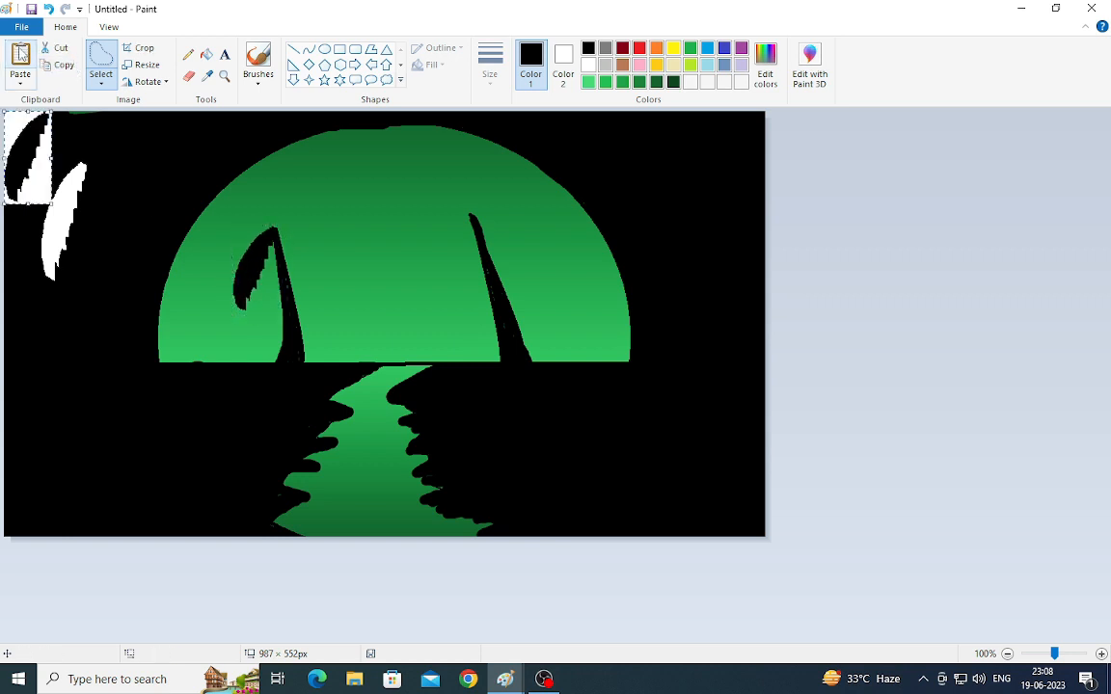
pyautogui.click(100, 78)
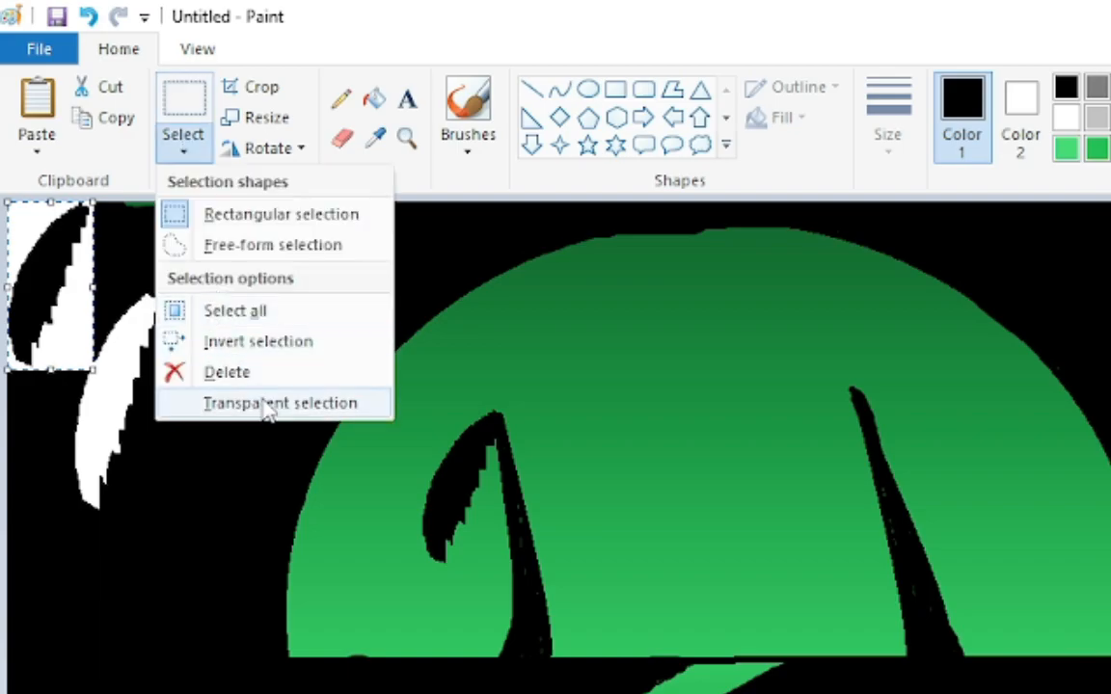
pyautogui.click(268, 405)
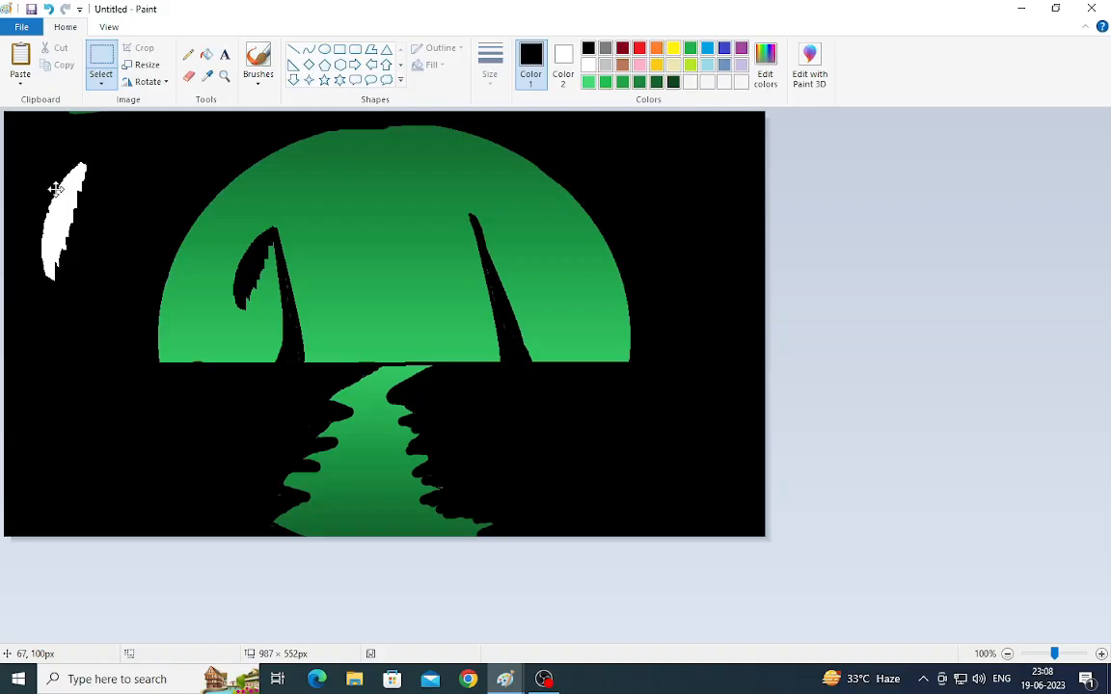
pyautogui.moveTo(99, 341); pyautogui.dragTo(126, 414)
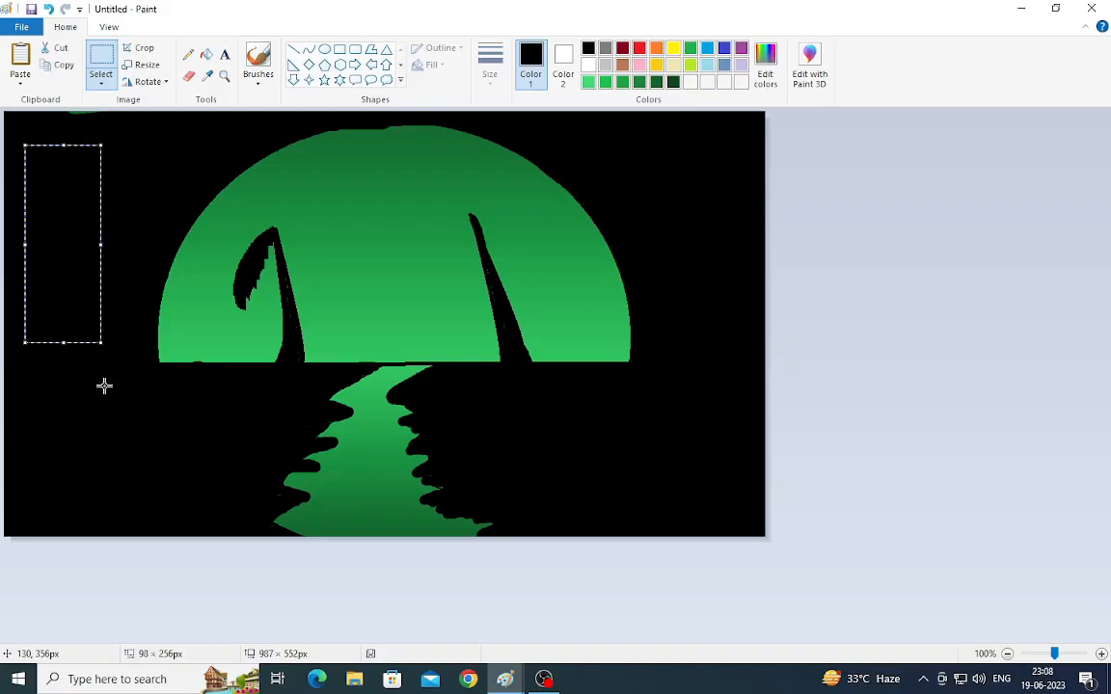
pyautogui.click(104, 386)
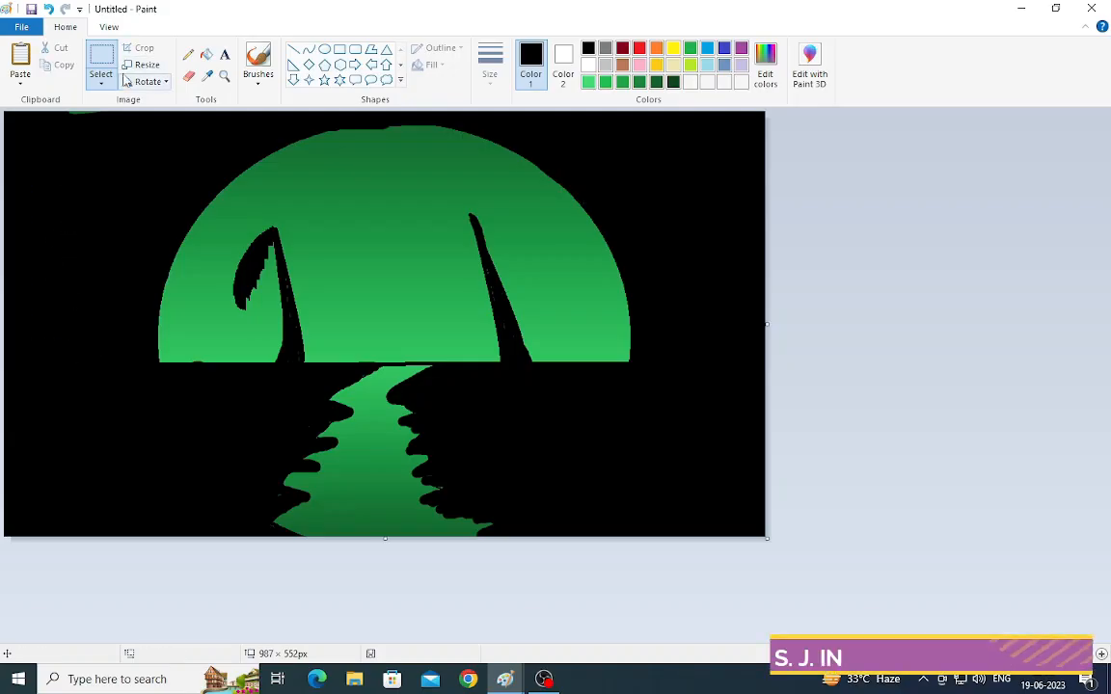
# Cut a drooping jagged leaf from the black background onto the right side of the left trunk's tip and cover its gap with a stretched copy
pyautogui.click(100, 83)
pyautogui.click(126, 135)
pyautogui.moveTo(66, 166)
pyautogui.mouseDown()
pyautogui.moveTo(114, 213)
pyautogui.moveTo(106, 231)
pyautogui.moveTo(60, 168)
pyautogui.moveTo(296, 256)
pyautogui.mouseUp()
pyautogui.click(46, 67)
pyautogui.click(20, 58)
pyautogui.moveTo(54, 133); pyautogui.dragTo(106, 196)
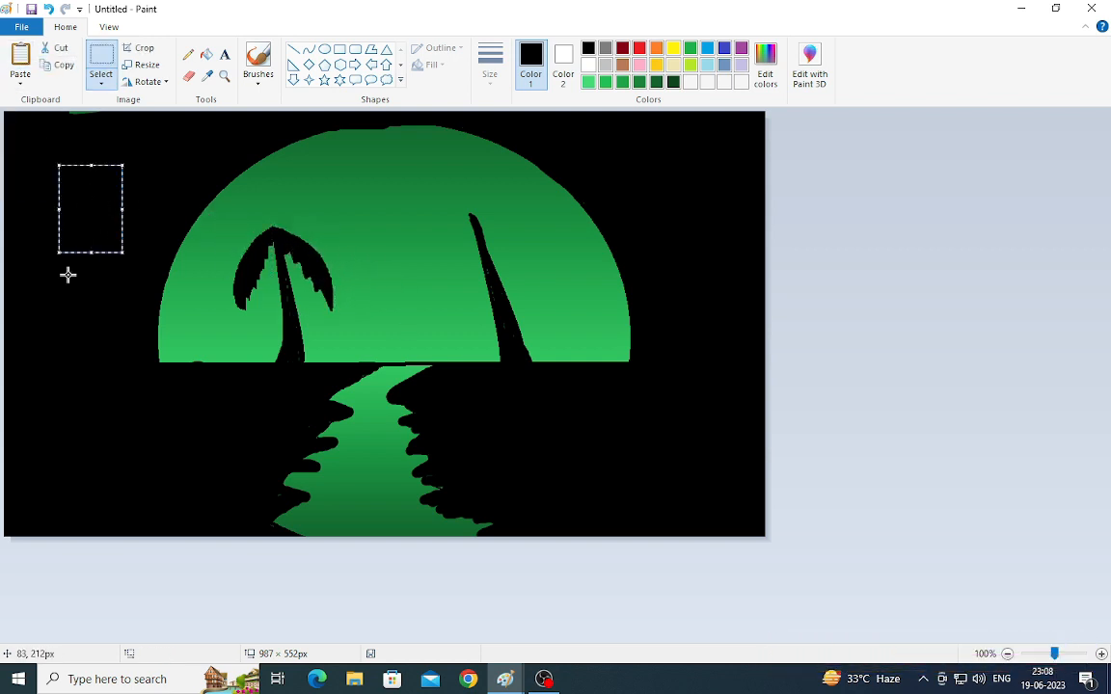
pyautogui.click(67, 275)
# Cut an upright, jagged leaf from the black background with freeform selection and place it above the left trunk's tip
pyautogui.click(101, 83)
pyautogui.click(125, 135)
pyautogui.moveTo(74, 276); pyautogui.dragTo(75, 206)
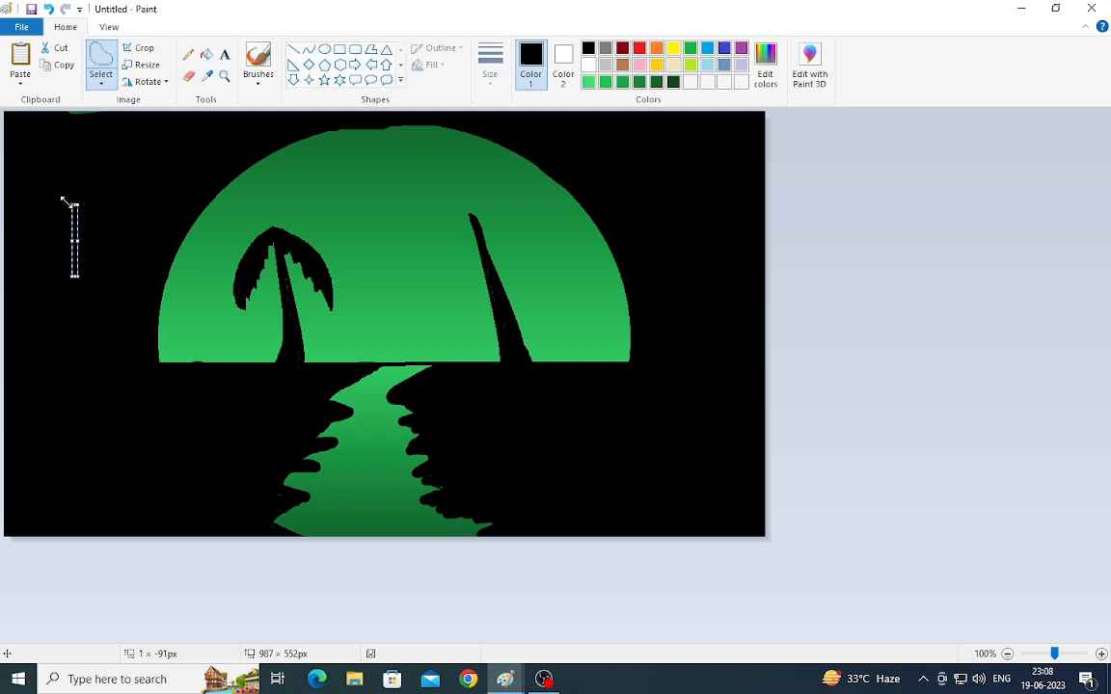
pyautogui.click(121, 182)
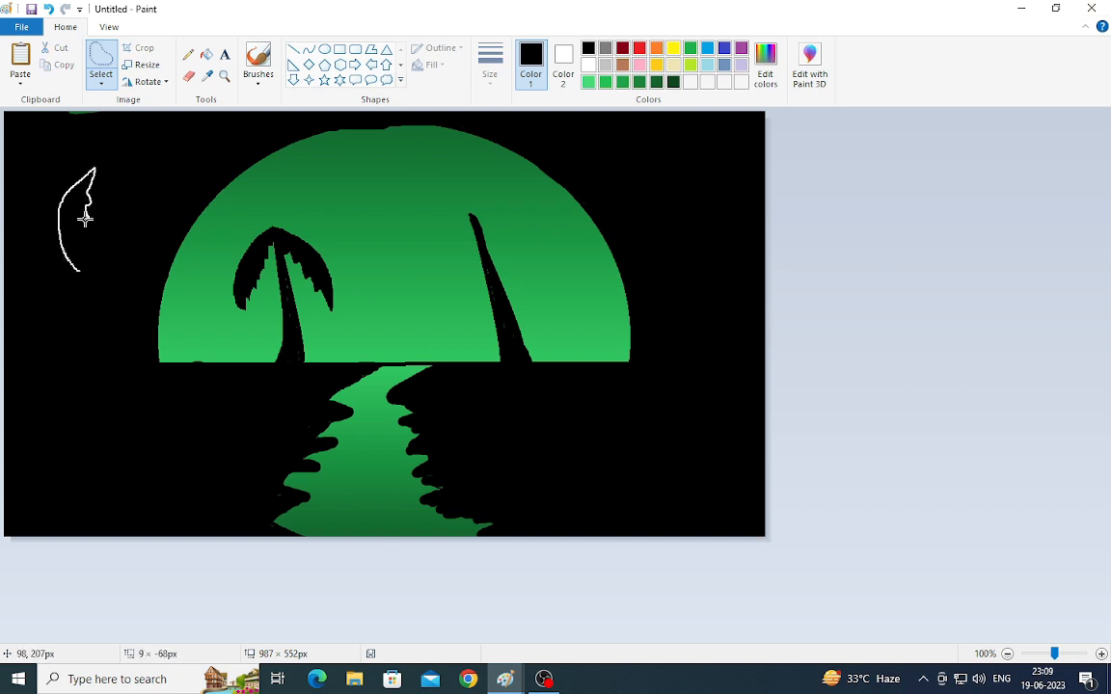
pyautogui.moveTo(85, 219); pyautogui.dragTo(280, 207)
pyautogui.moveTo(279, 136); pyautogui.dragTo(279, 150)
pyautogui.moveTo(279, 200); pyautogui.dragTo(278, 196)
# Paste a copy of the upright leaf onto the tip of the right trunk
pyautogui.click(62, 66)
pyautogui.click(20, 56)
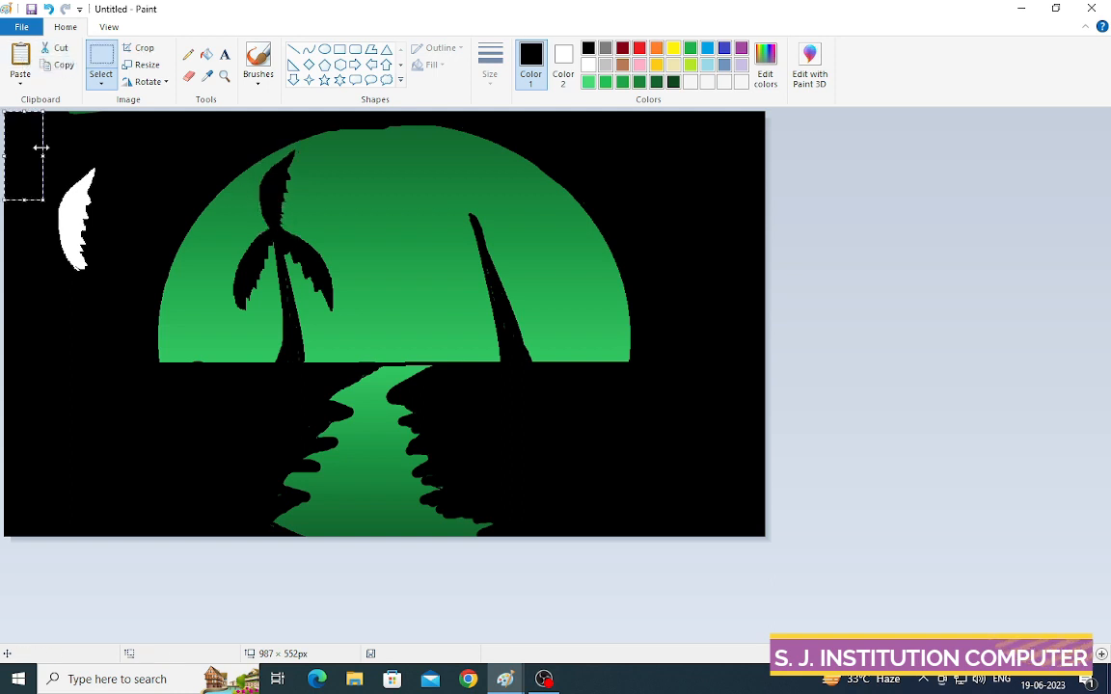
pyautogui.moveTo(41, 146); pyautogui.dragTo(466, 175)
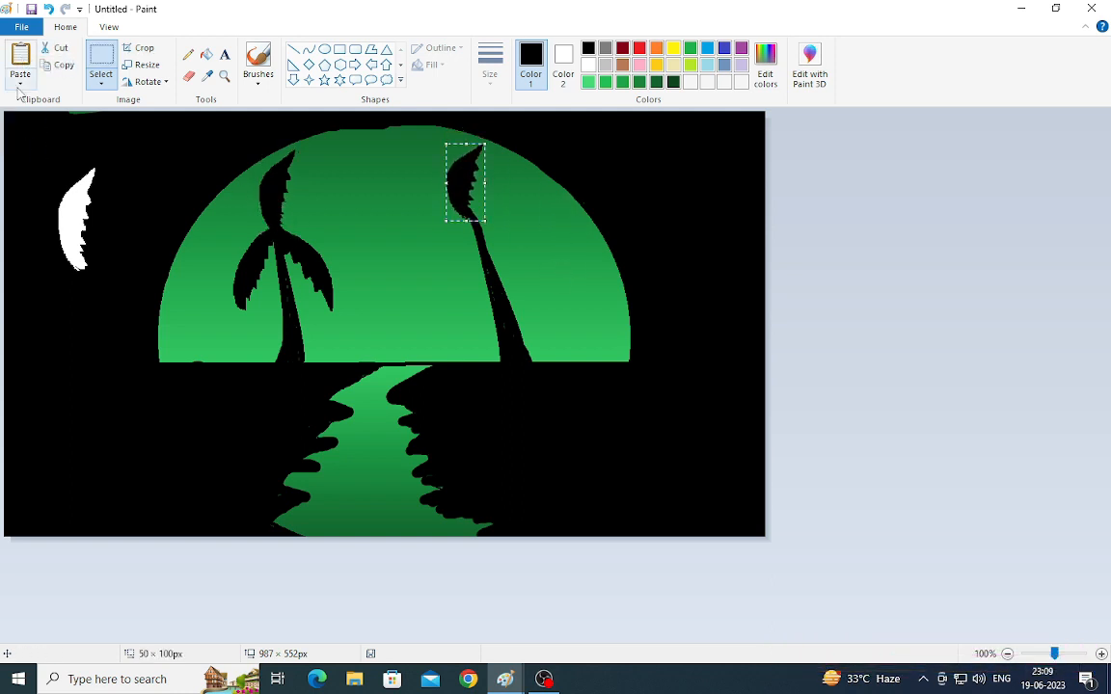
# Paste another copy of the upright leaf and enlarge it to about 122 × 229 px over the white gap
pyautogui.click(22, 58)
pyautogui.moveTo(43, 155); pyautogui.dragTo(98, 155)
pyautogui.moveTo(48, 176); pyautogui.dragTo(86, 214)
pyautogui.moveTo(88, 237); pyautogui.dragTo(69, 326)
pyautogui.moveTo(88, 195); pyautogui.dragTo(85, 176)
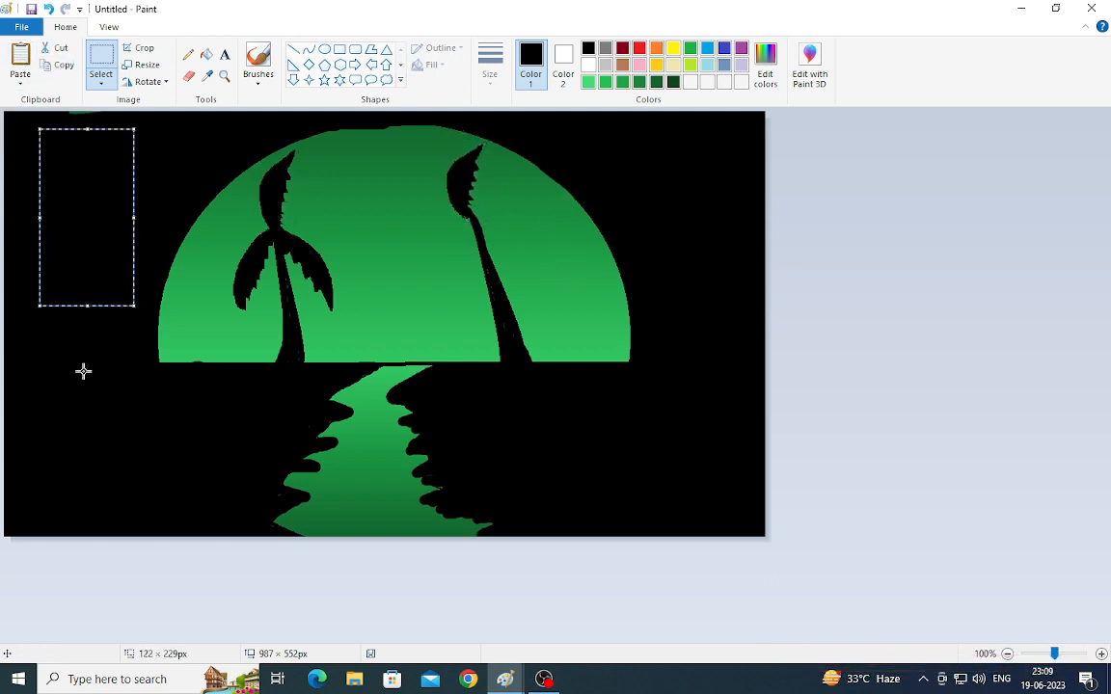
pyautogui.click(83, 371)
# Cut an arched leaf pointing right from the black background, place it on the left palm, and paste a copy on the right palm
pyautogui.click(101, 85)
pyautogui.click(126, 132)
pyautogui.moveTo(60, 235)
pyautogui.mouseDown()
pyautogui.moveTo(118, 206)
pyautogui.moveTo(145, 237)
pyautogui.moveTo(62, 234)
pyautogui.mouseUp()
pyautogui.moveTo(113, 222); pyautogui.dragTo(326, 220)
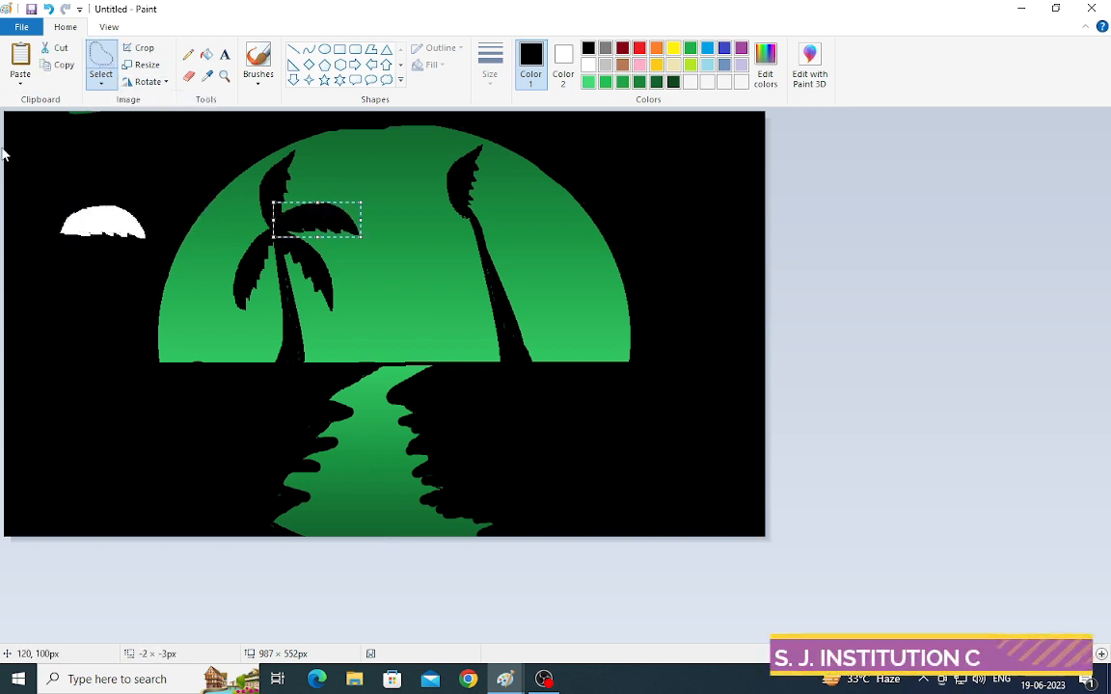
pyautogui.click(60, 65)
pyautogui.click(21, 58)
pyautogui.moveTo(49, 133); pyautogui.dragTo(508, 212)
# Paste one more arched leaf and stretch it over the white gap in the background until the gap is black
pyautogui.click(21, 58)
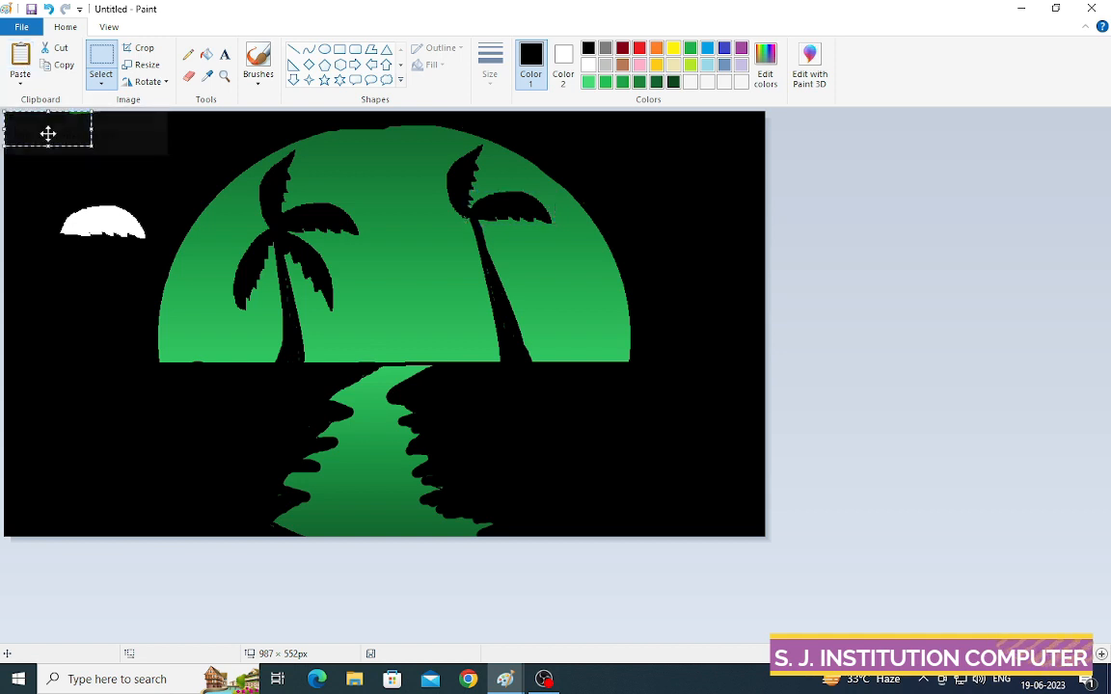
pyautogui.moveTo(48, 134); pyautogui.dragTo(104, 257)
pyautogui.moveTo(108, 223); pyautogui.dragTo(154, 217)
pyautogui.moveTo(116, 215)
pyautogui.mouseDown()
pyautogui.moveTo(77, 191)
pyautogui.moveTo(33, 215)
pyautogui.moveTo(10, 188)
pyautogui.mouseUp()
pyautogui.click(98, 295)
# Cut a jagged leaf pointing left from the black background, attach it to the left side of the left palm's crown, and copy it
pyautogui.click(101, 83)
pyautogui.click(118, 134)
pyautogui.click(175, 174)
pyautogui.click(102, 269)
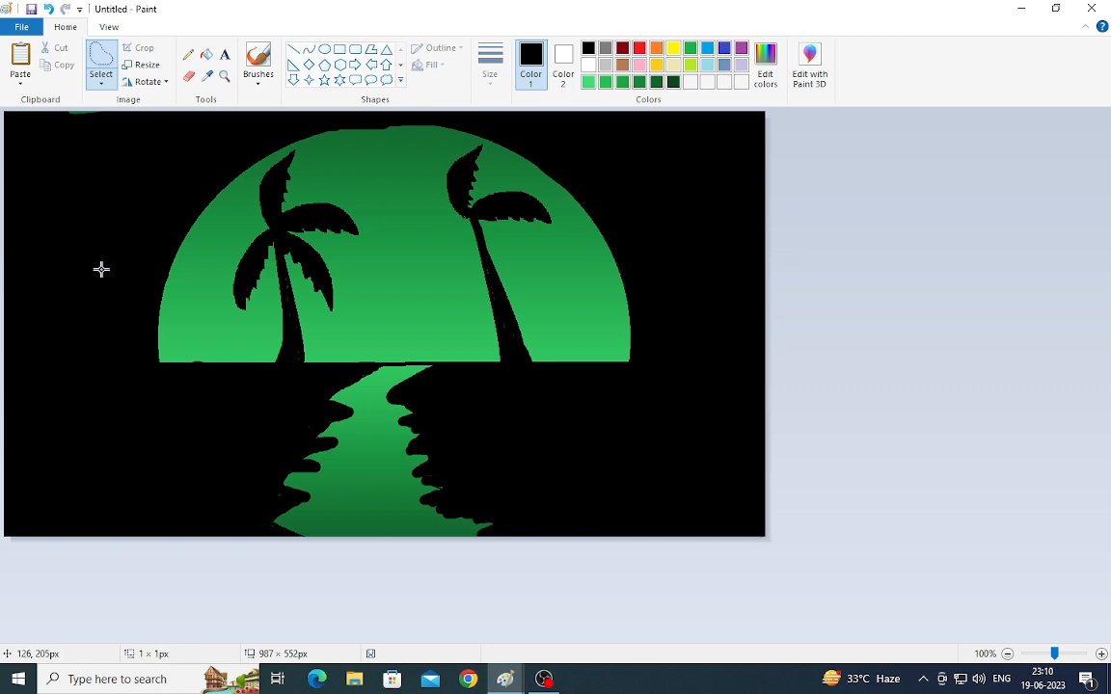
pyautogui.moveTo(110, 227); pyautogui.dragTo(117, 213)
pyautogui.moveTo(104, 221); pyautogui.dragTo(246, 239)
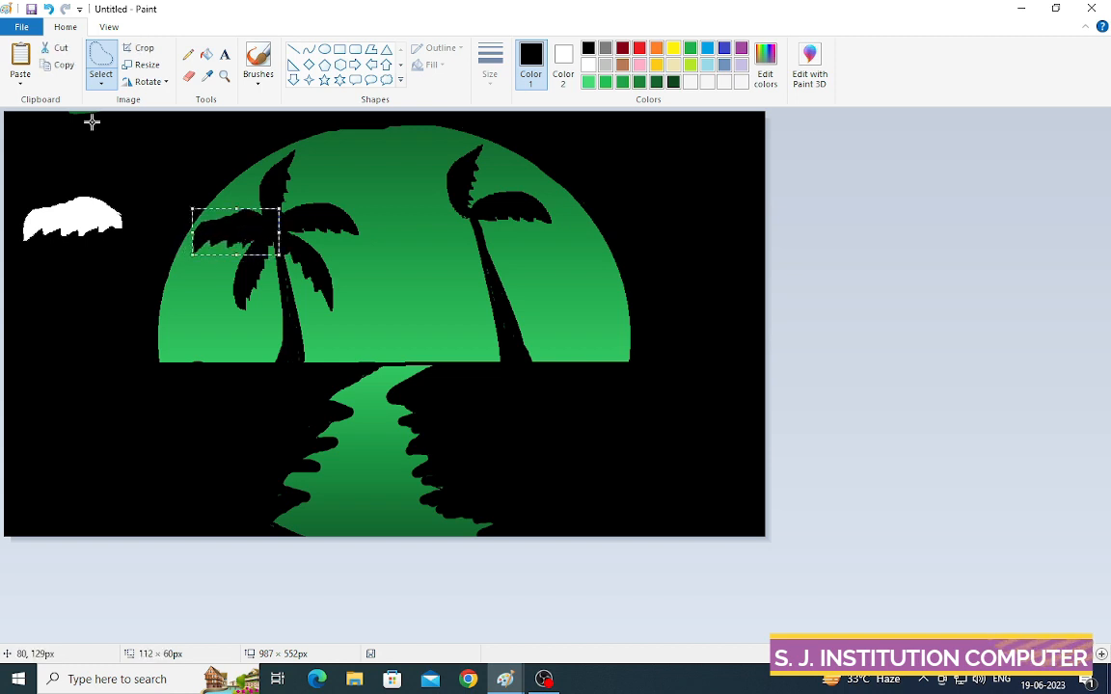
pyautogui.hotkey('ctrl', 'c')
pyautogui.hotkey('ctrl', 'v')
pyautogui.moveTo(59, 117); pyautogui.dragTo(443, 213)
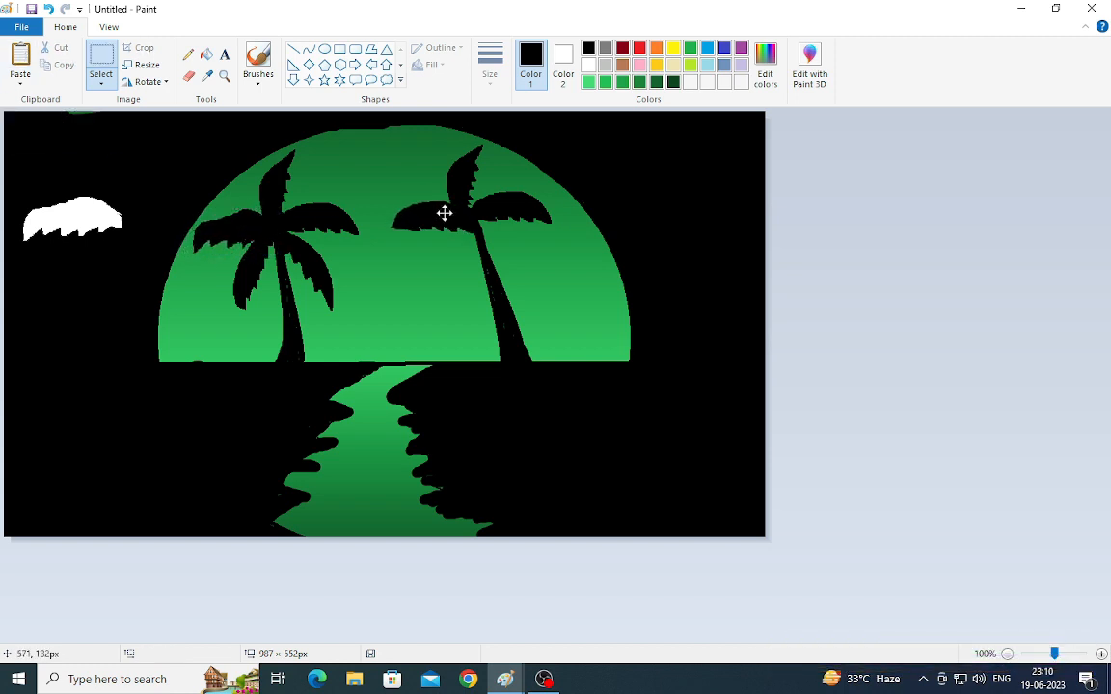
pyautogui.click(18, 60)
pyautogui.moveTo(50, 129); pyautogui.dragTo(69, 292)
pyautogui.moveTo(67, 233); pyautogui.dragTo(130, 220)
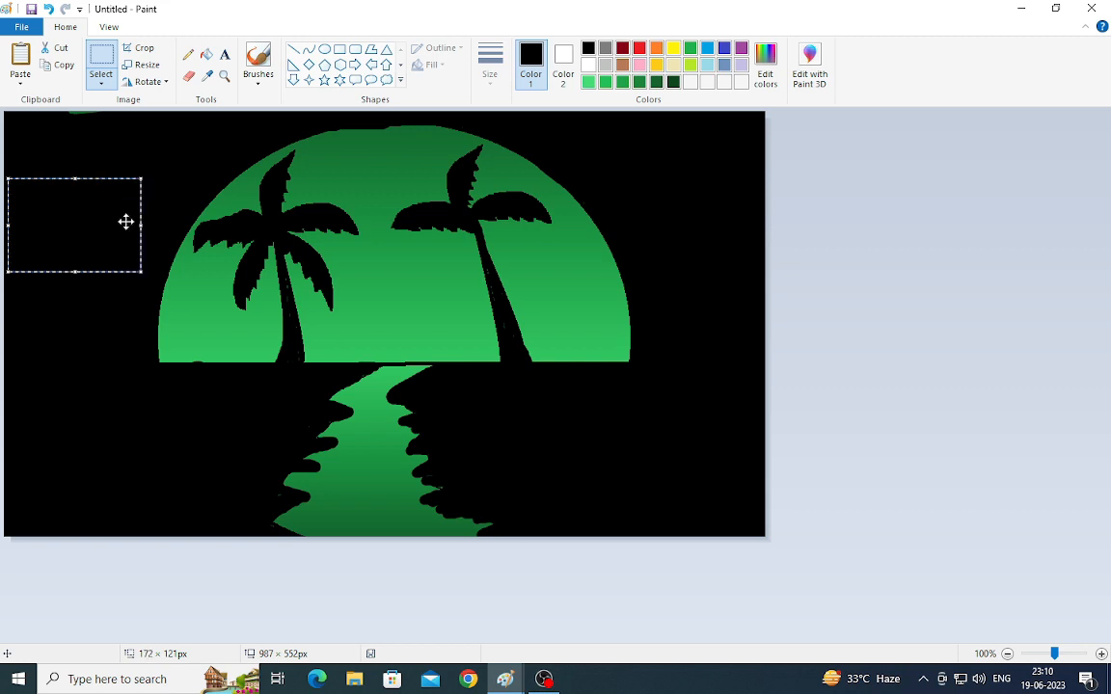
pyautogui.click(168, 144)
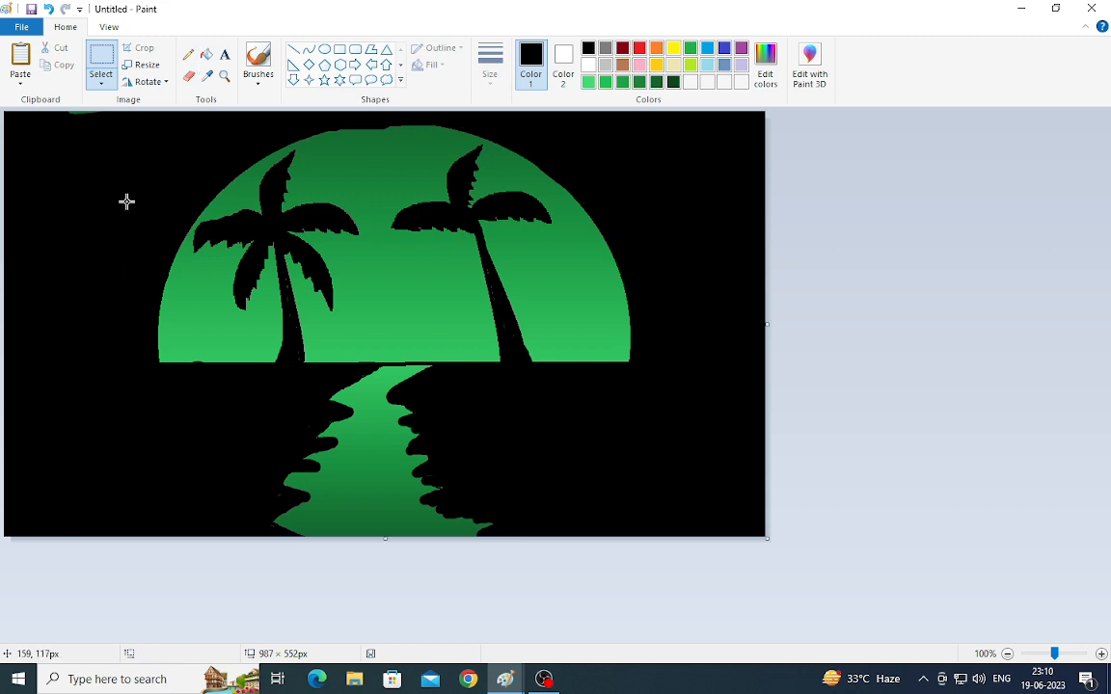
pyautogui.hotkey('ctrl', 'z')
pyautogui.hotkey('ctrl', 'z')
# Paste the copied leaf and stretch and move it over the white gap left of the semicircle to cover it in black
pyautogui.click(21, 58)
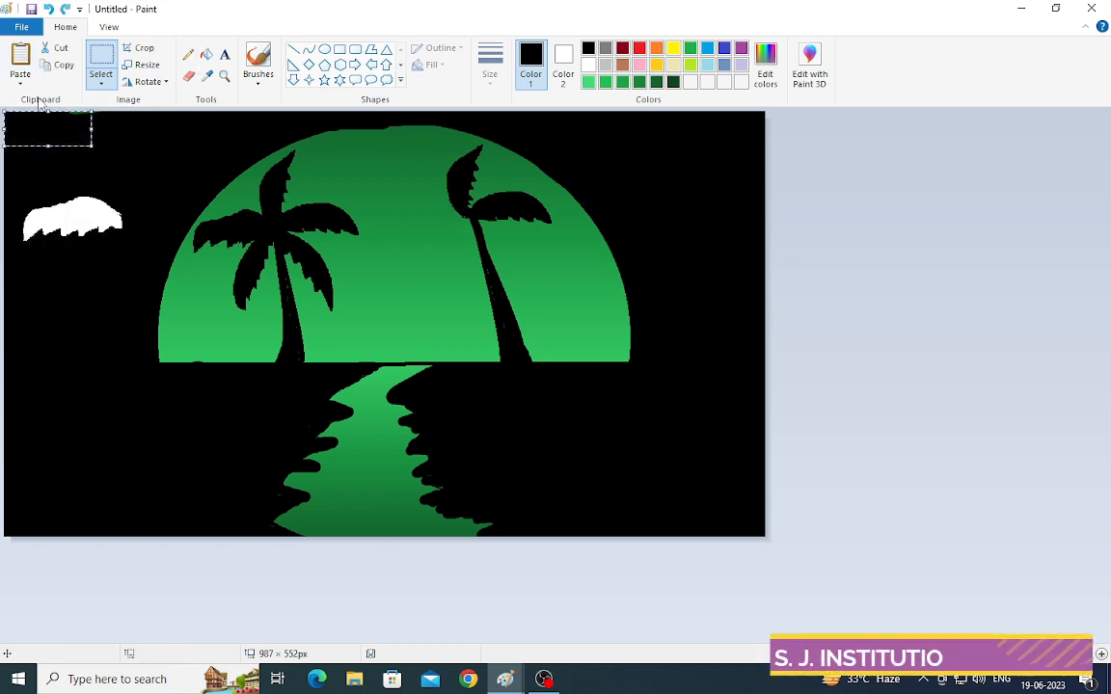
pyautogui.moveTo(61, 129); pyautogui.dragTo(152, 207)
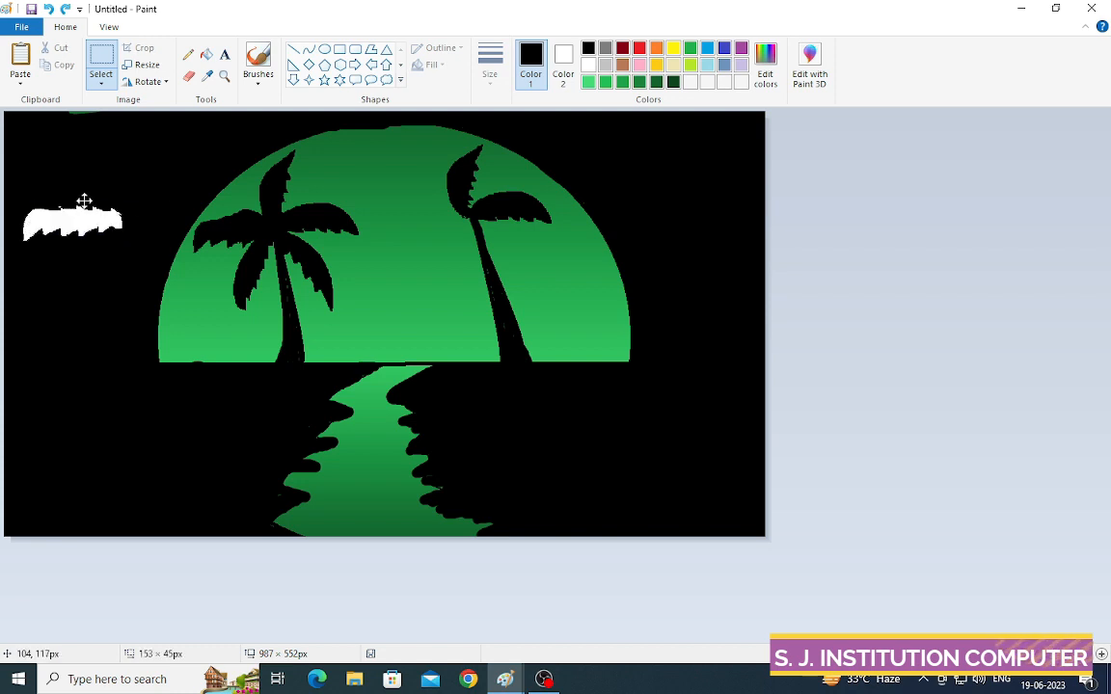
pyautogui.moveTo(84, 200); pyautogui.dragTo(81, 198)
pyautogui.moveTo(77, 214)
pyautogui.mouseDown()
pyautogui.moveTo(77, 273)
pyautogui.moveTo(67, 216)
pyautogui.mouseUp()
pyautogui.moveTo(129, 226)
pyautogui.mouseDown()
pyautogui.moveTo(138, 224)
pyautogui.moveTo(80, 189)
pyautogui.moveTo(108, 207)
pyautogui.mouseUp()
pyautogui.click(164, 158)
pyautogui.click(101, 82)
pyautogui.click(124, 138)
pyautogui.moveTo(73, 214); pyautogui.dragTo(449, 224)
pyautogui.click(61, 65)
pyautogui.click(20, 56)
pyautogui.moveTo(54, 111); pyautogui.dragTo(63, 188)
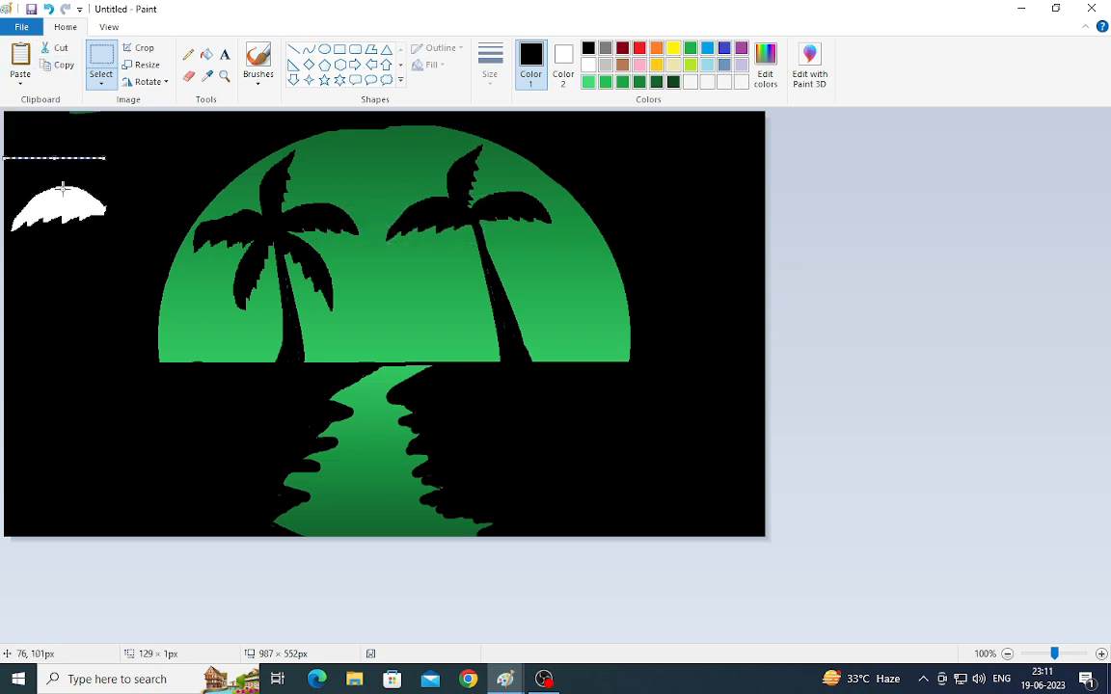
pyautogui.moveTo(62, 124); pyautogui.dragTo(55, 213)
pyautogui.click(111, 150)
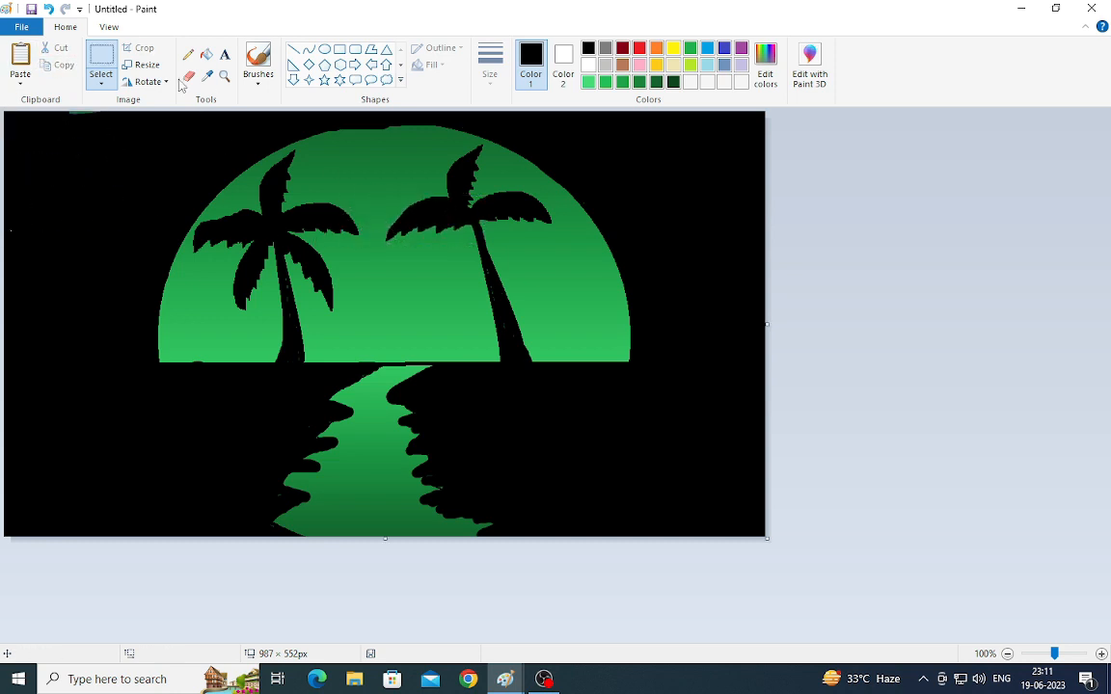
pyautogui.click(102, 83)
pyautogui.click(125, 134)
pyautogui.moveTo(95, 157)
pyautogui.mouseDown()
pyautogui.moveTo(54, 243)
pyautogui.moveTo(98, 192)
pyautogui.moveTo(109, 154)
pyautogui.mouseUp()
pyautogui.press('Delete')
pyautogui.moveTo(435, 251); pyautogui.dragTo(38, 233)
pyautogui.hotkey('ctrl', 'z')
pyautogui.hotkey('ctrl', 'z')
pyautogui.hotkey('ctrl', 'z')
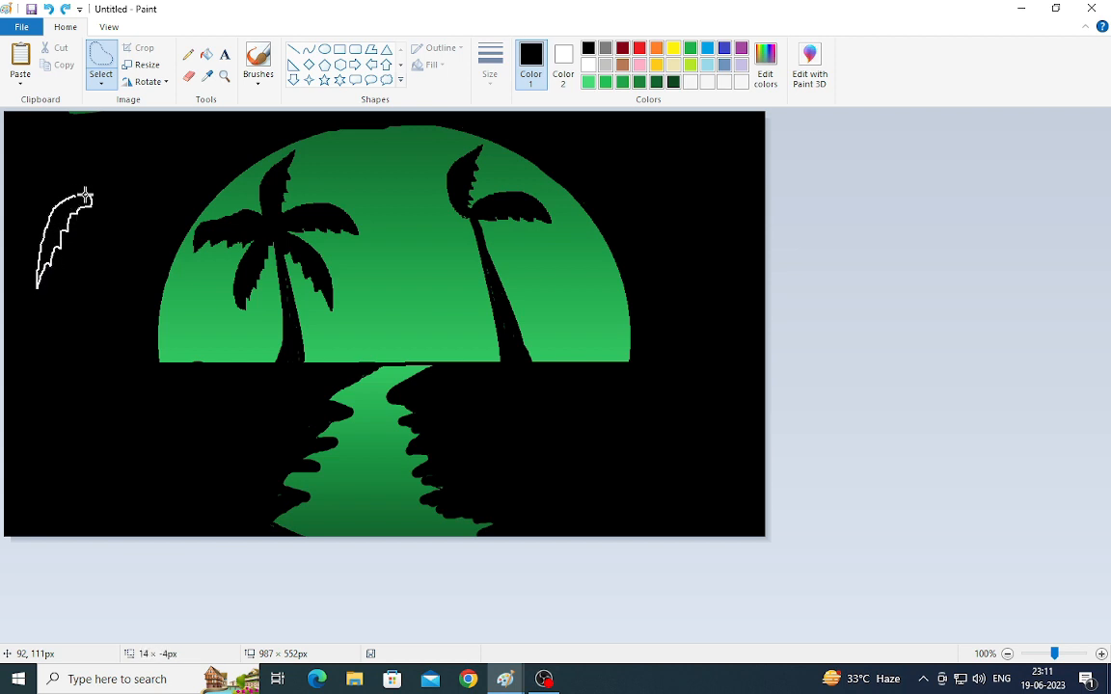
# Cut a narrow drooping leaf onto the lower left of the right palm's crown and cover its white gap with enlarged pasted copies
pyautogui.moveTo(85, 195); pyautogui.dragTo(90, 196)
pyautogui.moveTo(74, 222); pyautogui.dragTo(469, 238)
pyautogui.click(58, 65)
pyautogui.click(20, 55)
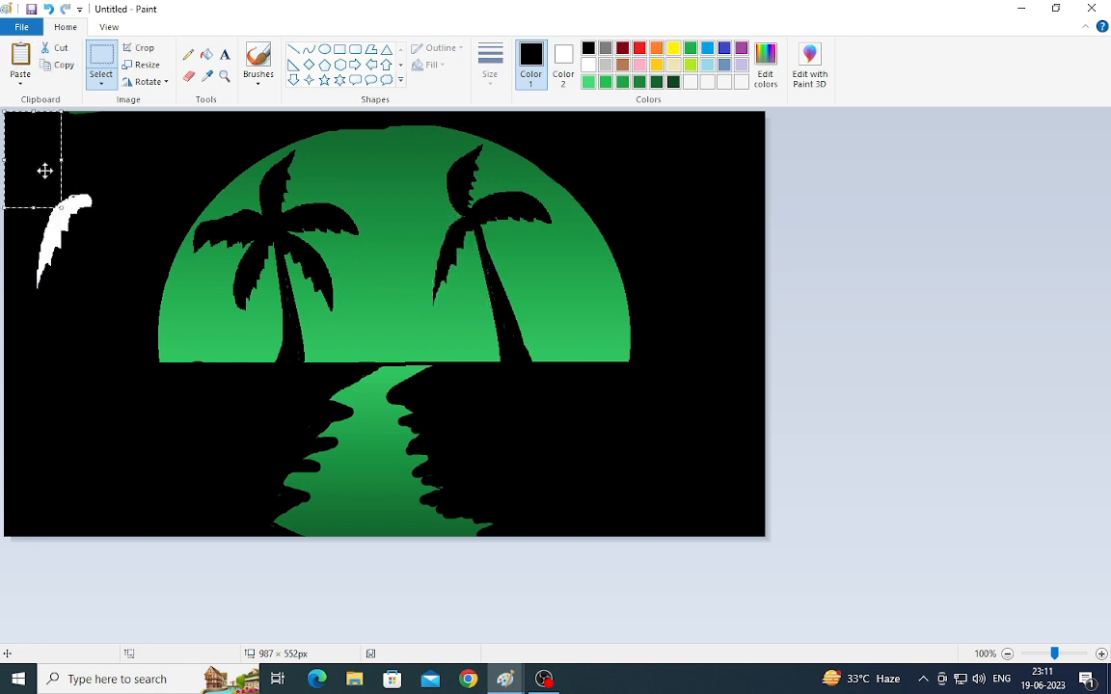
pyautogui.moveTo(45, 171); pyautogui.dragTo(124, 241)
pyautogui.moveTo(88, 225)
pyautogui.mouseDown()
pyautogui.moveTo(79, 218)
pyautogui.moveTo(88, 221)
pyautogui.mouseUp()
pyautogui.click(20, 55)
pyautogui.moveTo(51, 161); pyautogui.dragTo(48, 282)
pyautogui.click(20, 55)
pyautogui.moveTo(48, 282); pyautogui.dragTo(66, 244)
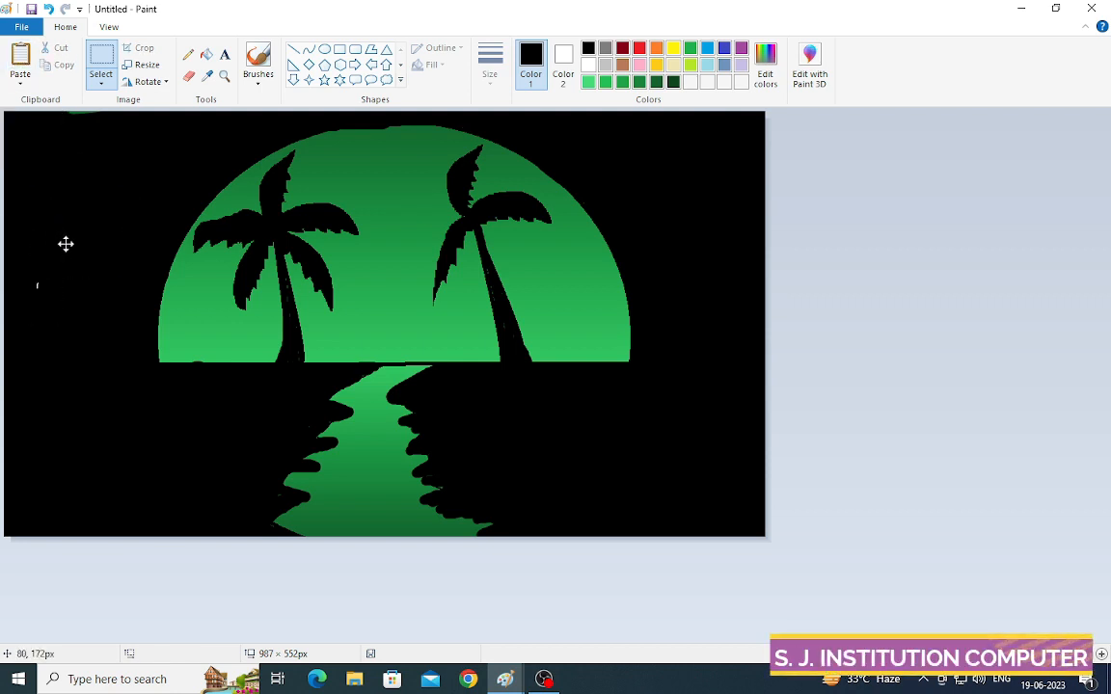
# Cut an arched leaf pointing left onto the right palm's crown and cover its background gap with a pasted, stretched copy
pyautogui.click(101, 84)
pyautogui.click(120, 131)
pyautogui.moveTo(118, 209)
pyautogui.mouseDown()
pyautogui.moveTo(50, 187)
pyautogui.moveTo(46, 218)
pyautogui.moveTo(446, 223)
pyautogui.moveTo(454, 212)
pyautogui.mouseUp()
pyautogui.click(58, 65)
pyautogui.click(20, 55)
pyautogui.moveTo(51, 132); pyautogui.dragTo(65, 202)
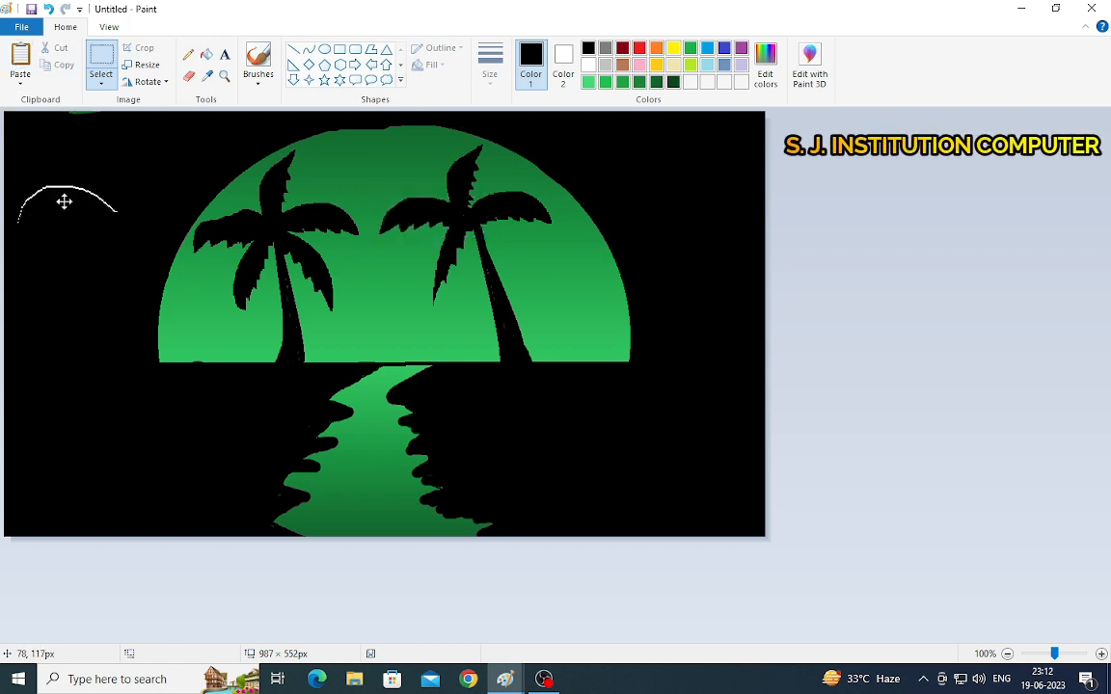
pyautogui.click(206, 206)
# Cut a drooping jagged leaf onto the lower right of the right palm's crown and cover its white gap with an enlarged copy
pyautogui.click(97, 83)
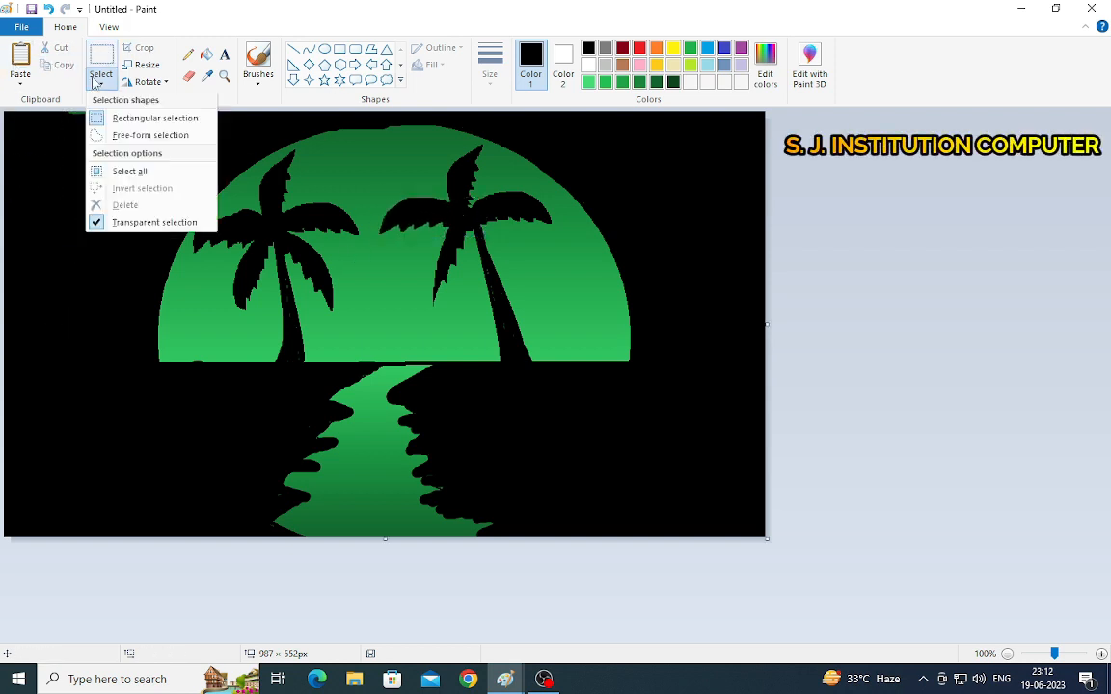
pyautogui.click(144, 135)
pyautogui.moveTo(90, 210)
pyautogui.mouseDown()
pyautogui.moveTo(65, 165)
pyautogui.moveTo(76, 156)
pyautogui.moveTo(498, 262)
pyautogui.moveTo(511, 254)
pyautogui.mouseUp()
pyautogui.click(55, 65)
pyautogui.click(21, 59)
pyautogui.moveTo(33, 141); pyautogui.dragTo(75, 176)
pyautogui.moveTo(79, 218); pyautogui.dragTo(69, 274)
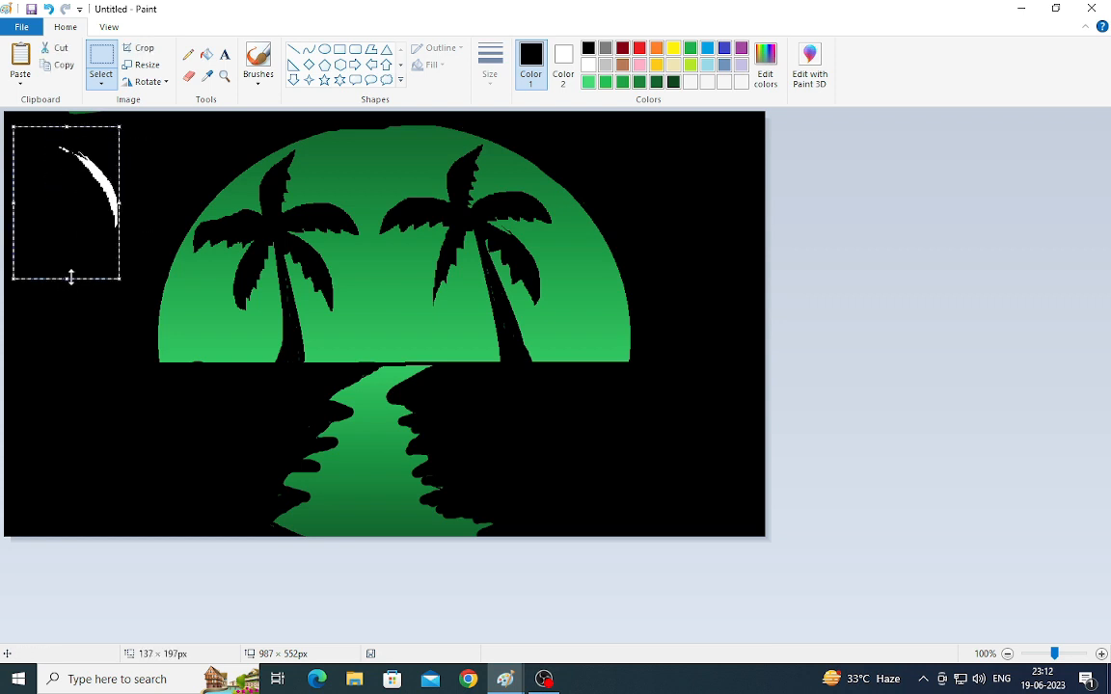
pyautogui.click(104, 231)
# Paint black brush strokes down the right palm's trunk to thicken and fill it
pyautogui.click(188, 55)
pyautogui.click(258, 58)
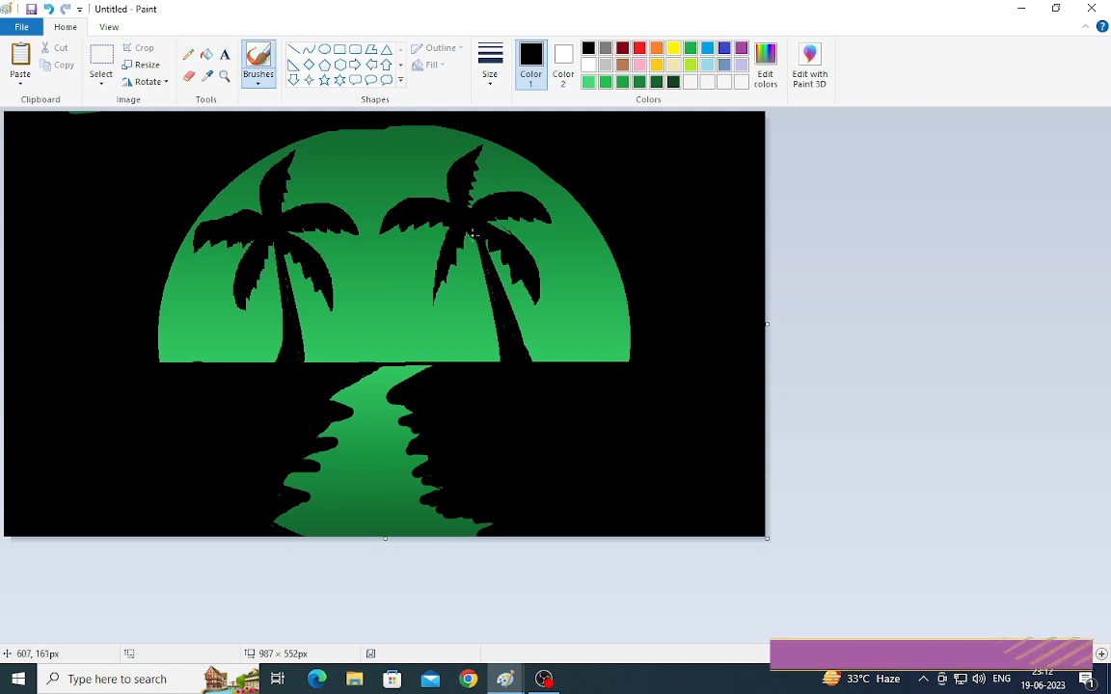
pyautogui.moveTo(480, 244); pyautogui.dragTo(497, 331)
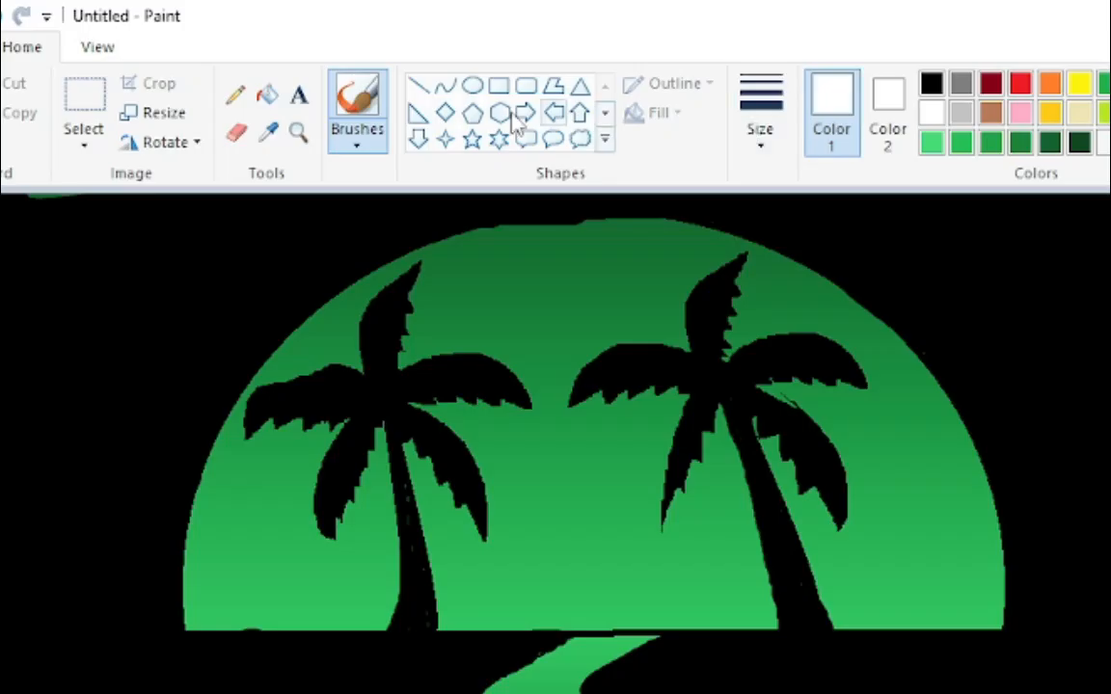
# Draw a solid white moon without outline, about 61 × 61 px, high between the two palms, and adjust its size
pyautogui.click(324, 49)
pyautogui.click(453, 48)
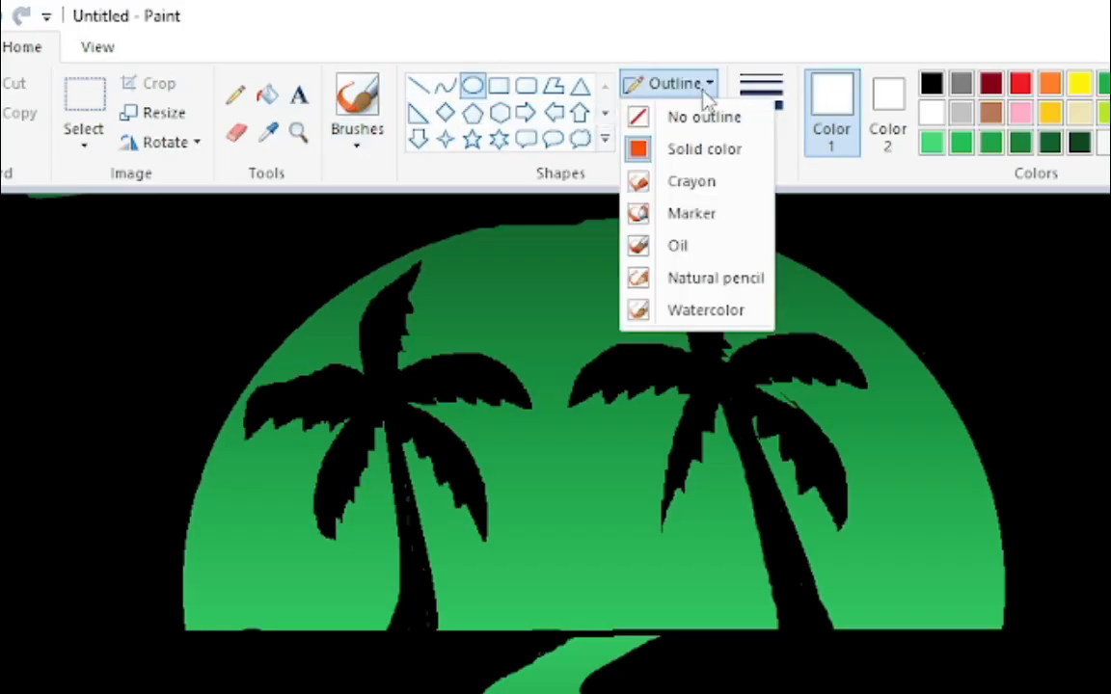
pyautogui.click(694, 120)
pyautogui.click(650, 111)
pyautogui.click(675, 179)
pyautogui.moveTo(517, 253); pyautogui.dragTo(596, 333)
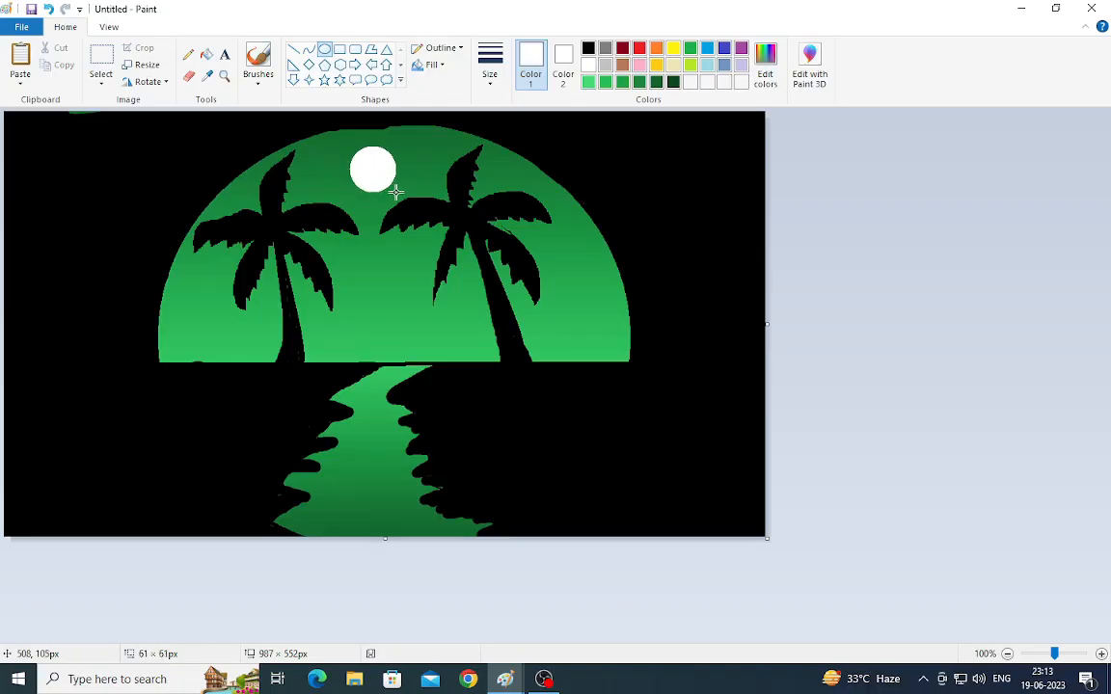
pyautogui.moveTo(390, 177); pyautogui.dragTo(373, 171)
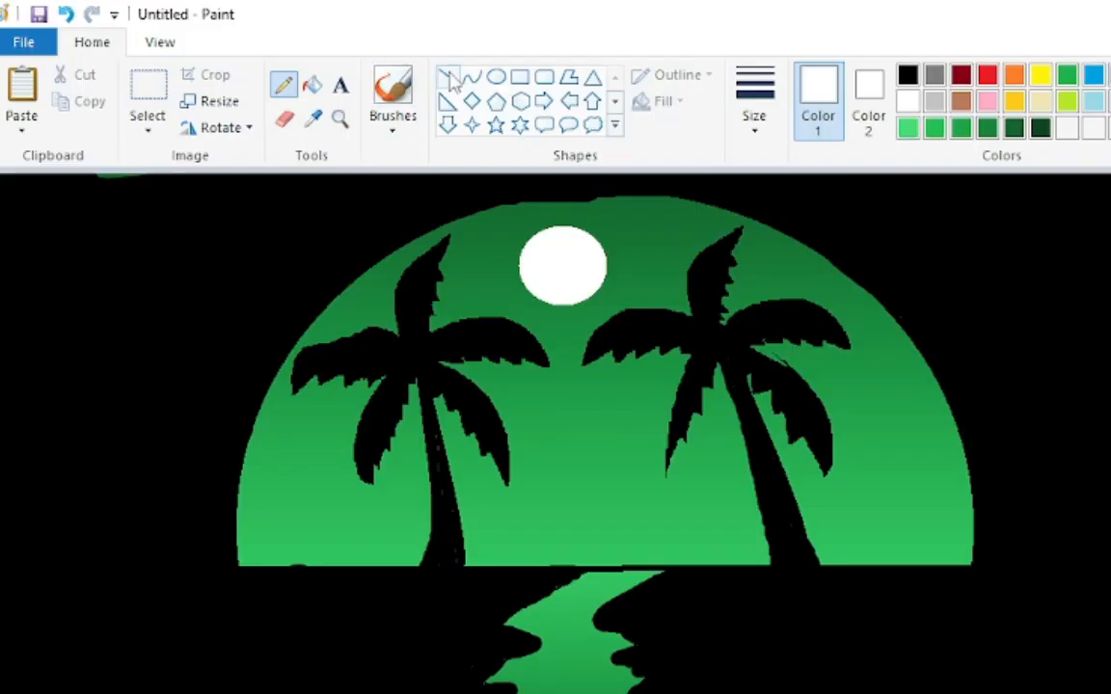
# Draw dense, jagged black grass blades with the Pencil along the whole horizon, around both palm trunks
pyautogui.click(489, 85)
pyautogui.click(493, 107)
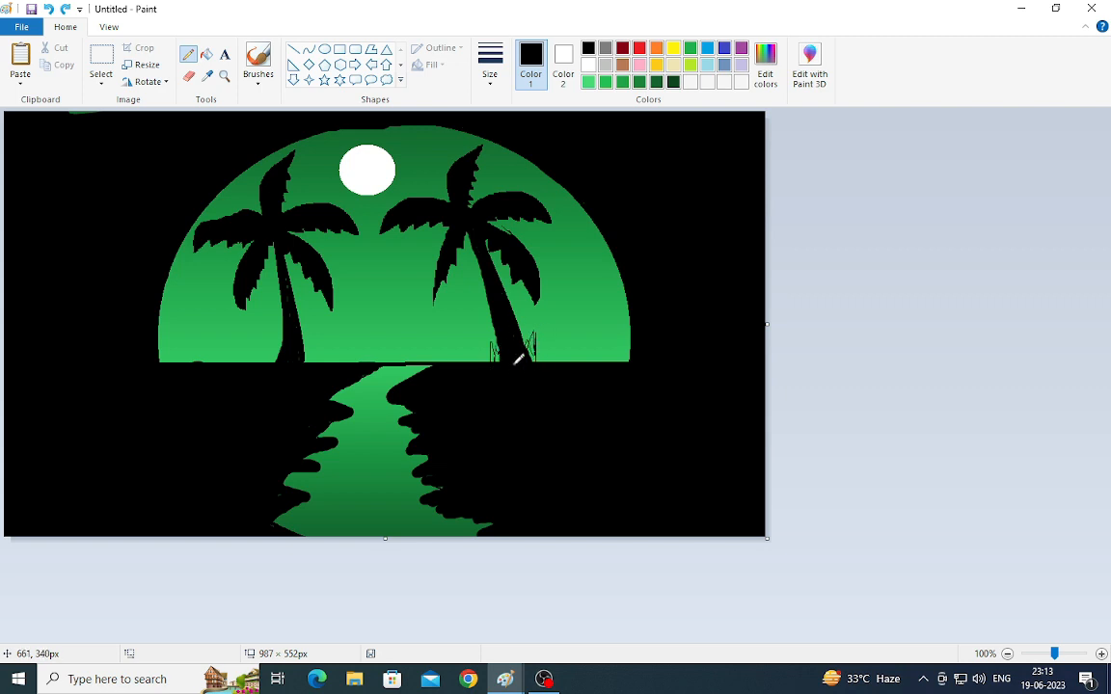
pyautogui.moveTo(548, 370)
pyautogui.mouseDown()
pyautogui.moveTo(628, 349)
pyautogui.moveTo(601, 356)
pyautogui.moveTo(620, 339)
pyautogui.moveTo(604, 339)
pyautogui.mouseUp()
pyautogui.click(490, 72)
pyautogui.click(496, 122)
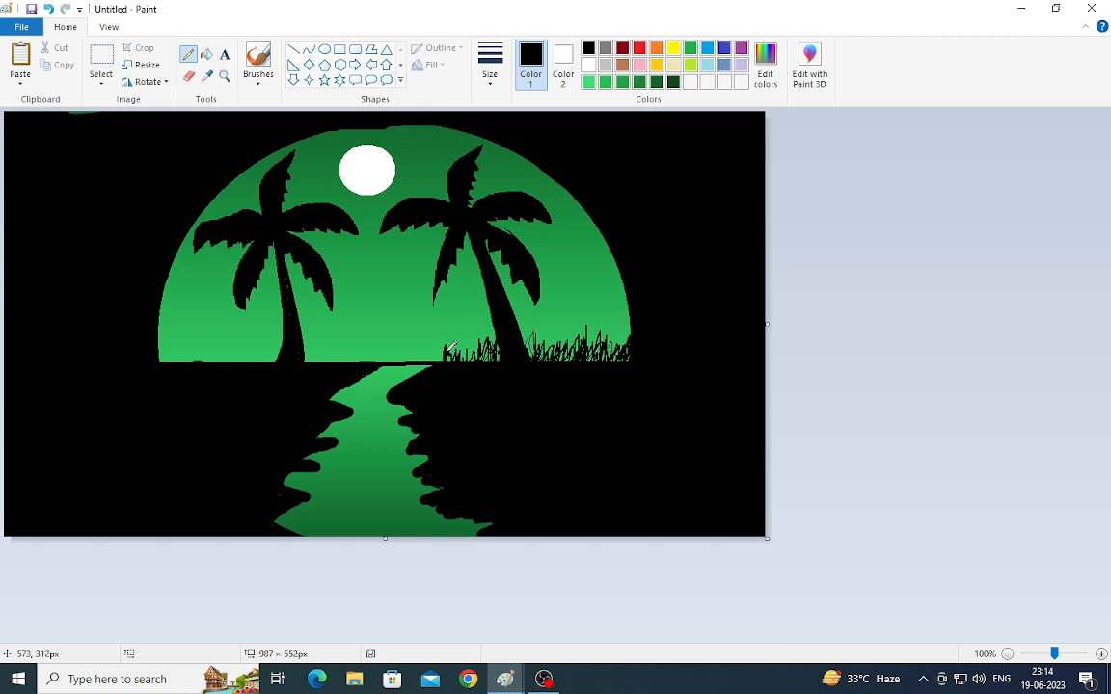
pyautogui.moveTo(174, 355)
pyautogui.mouseDown()
pyautogui.moveTo(212, 360)
pyautogui.moveTo(198, 359)
pyautogui.moveTo(220, 348)
pyautogui.moveTo(234, 369)
pyautogui.moveTo(260, 370)
pyautogui.moveTo(274, 340)
pyautogui.moveTo(244, 351)
pyautogui.moveTo(267, 365)
pyautogui.moveTo(308, 351)
pyautogui.moveTo(319, 360)
pyautogui.moveTo(318, 340)
pyautogui.moveTo(365, 356)
pyautogui.mouseUp()
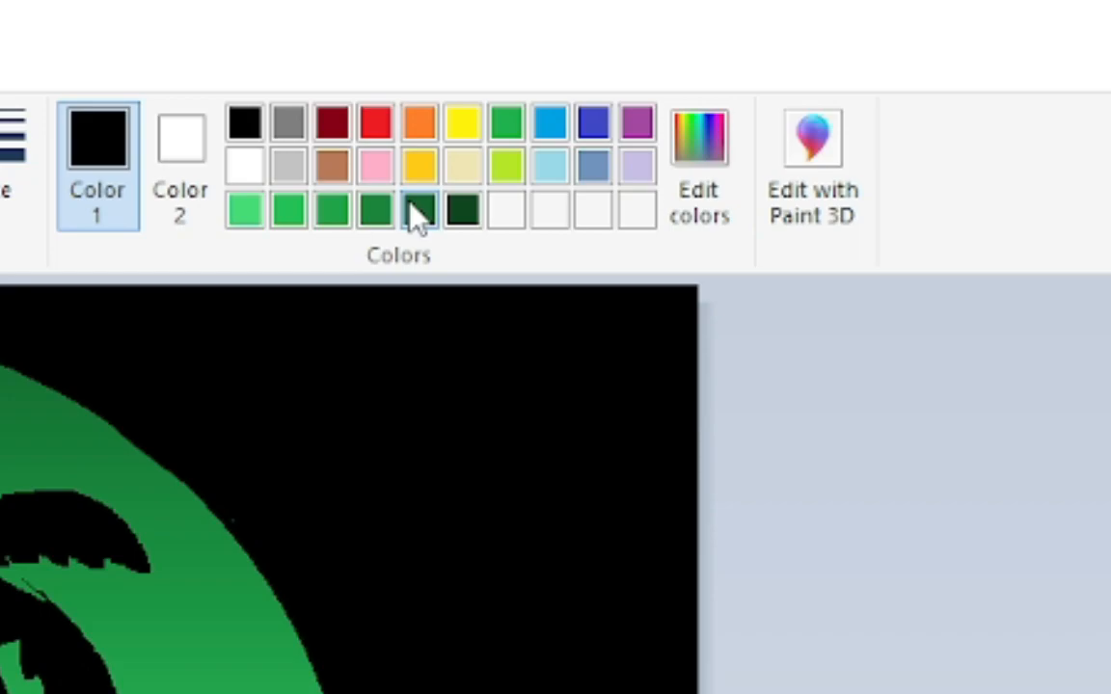
# Dot a few white Pencil stars across the green sky around the moon and outside the two palms
pyautogui.click(655, 82)
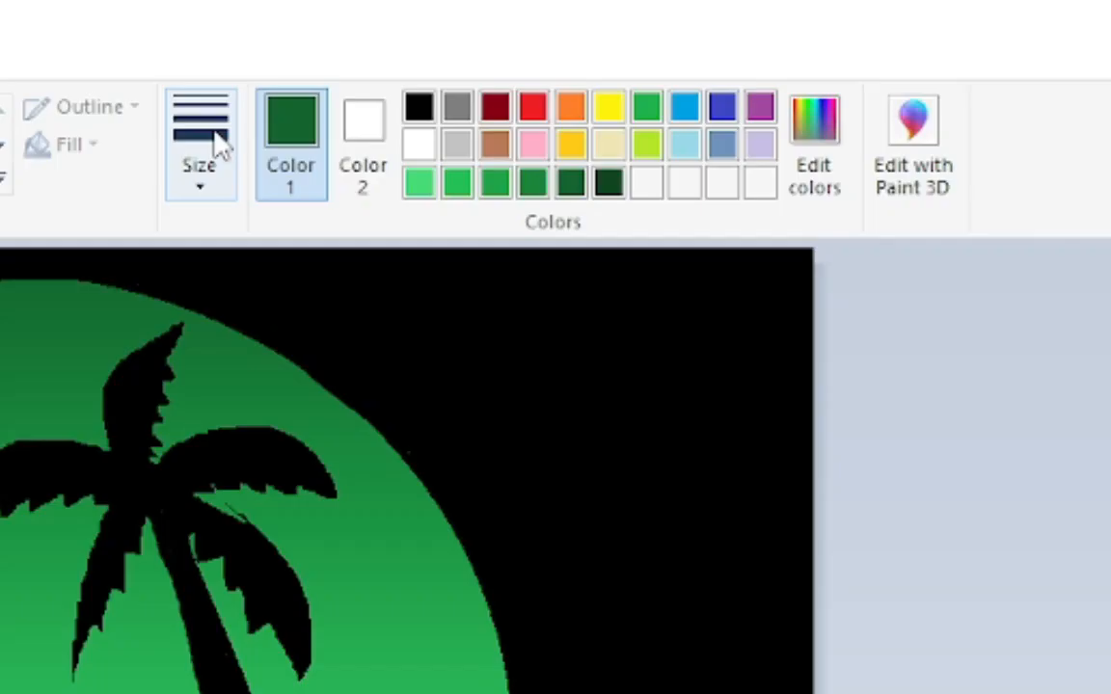
pyautogui.click(498, 64)
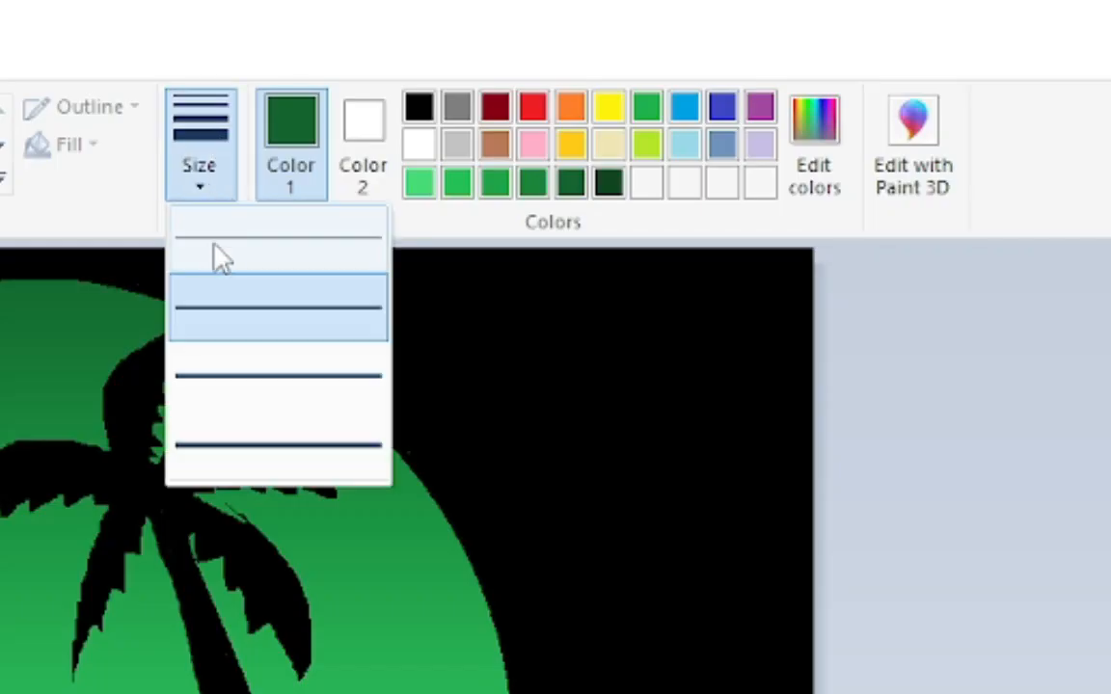
pyautogui.click(418, 145)
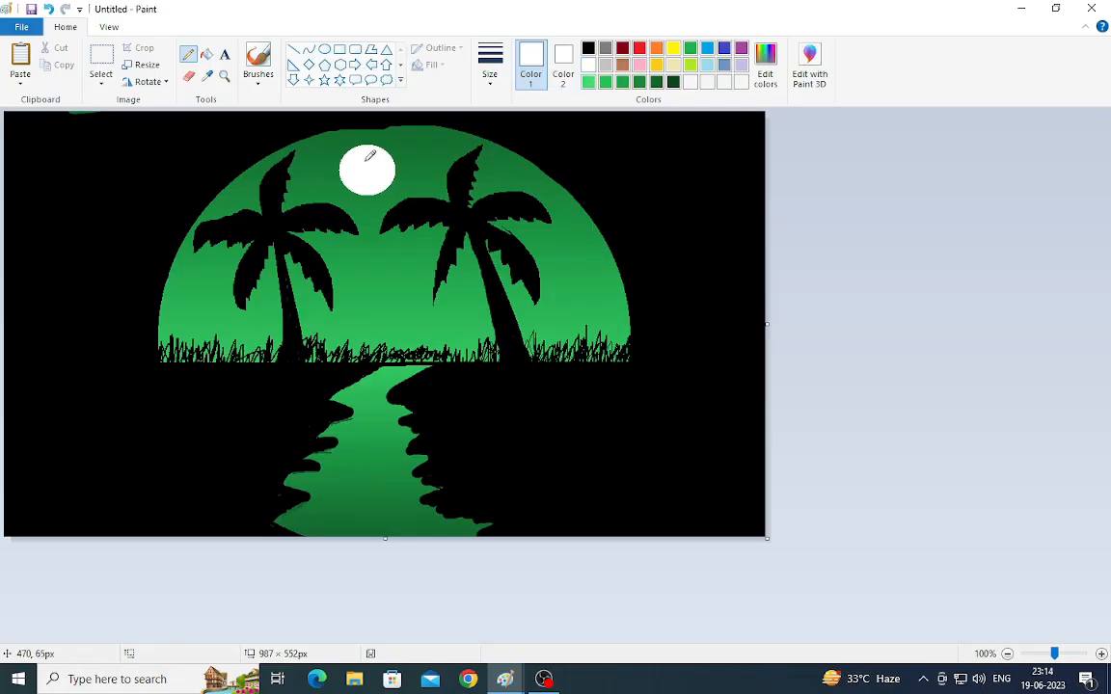
pyautogui.click(555, 209)
pyautogui.click(592, 261)
pyautogui.click(175, 305)
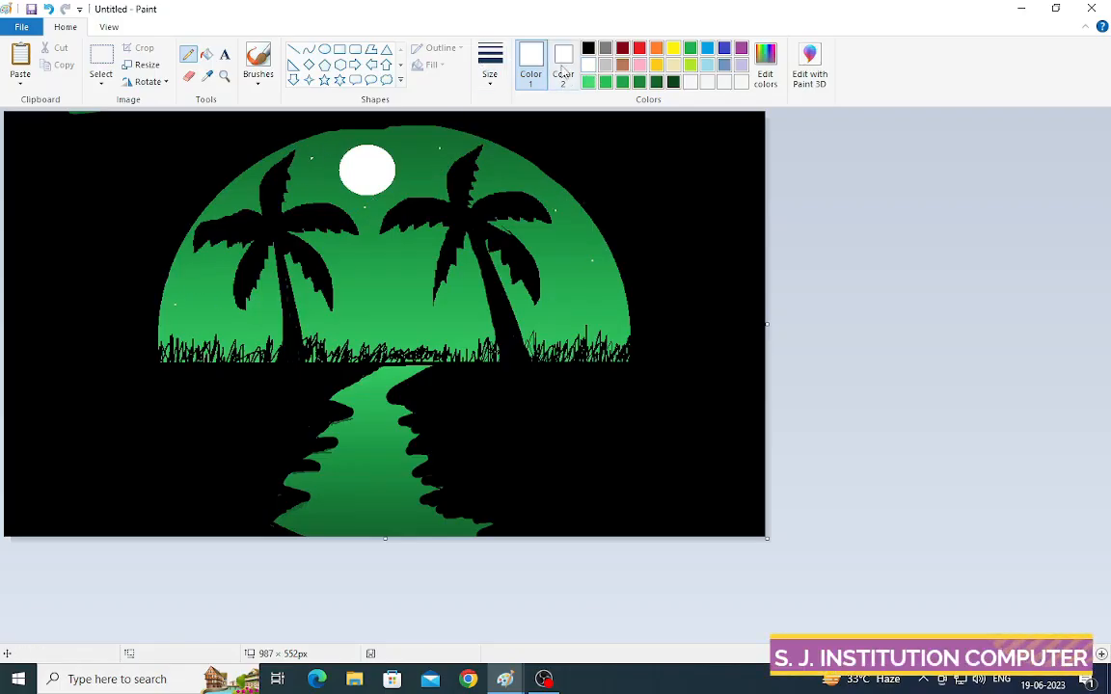
# Change the Pencil size and scatter smaller white stars between and beside the palms
pyautogui.click(488, 75)
pyautogui.click(496, 128)
pyautogui.click(414, 142)
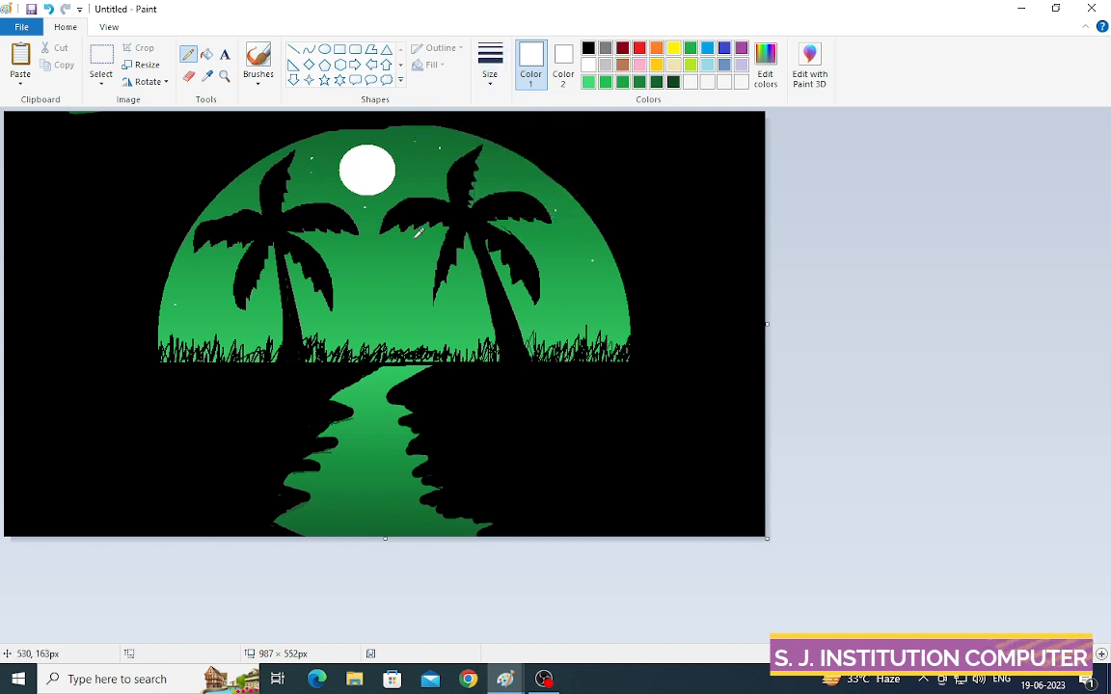
pyautogui.click(414, 241)
pyautogui.click(579, 278)
pyautogui.click(571, 231)
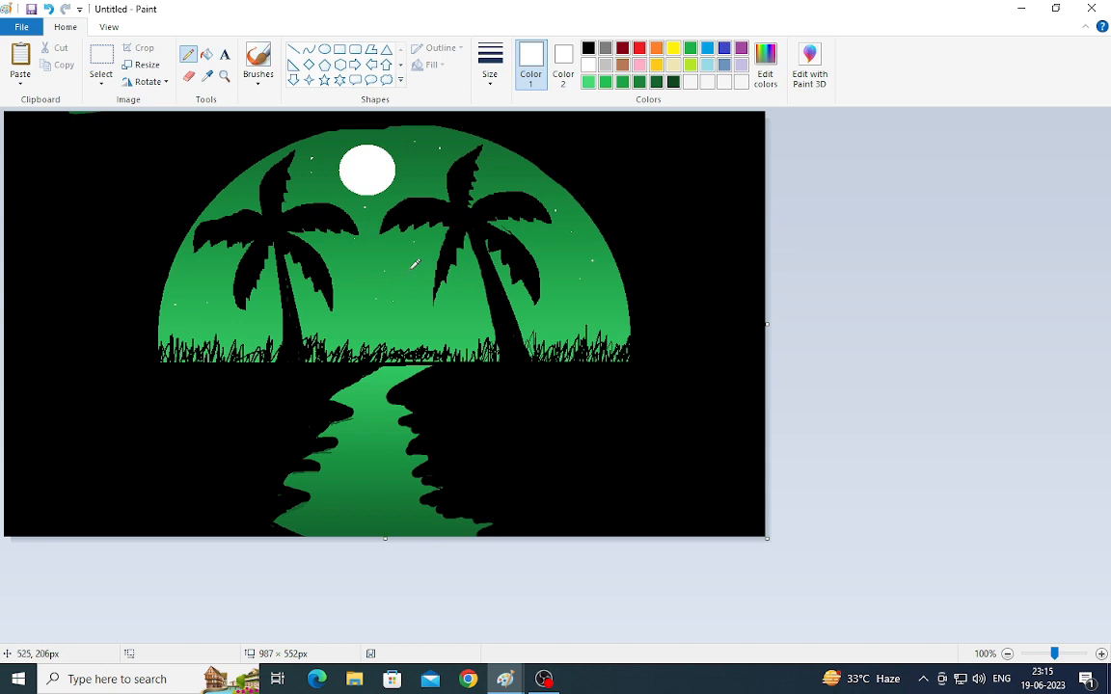
# Draw a small black V-shaped bird, about 15 × 17 px, beside the right palm's crown with the Curve tool and a solid outline
pyautogui.click(309, 49)
pyautogui.click(490, 68)
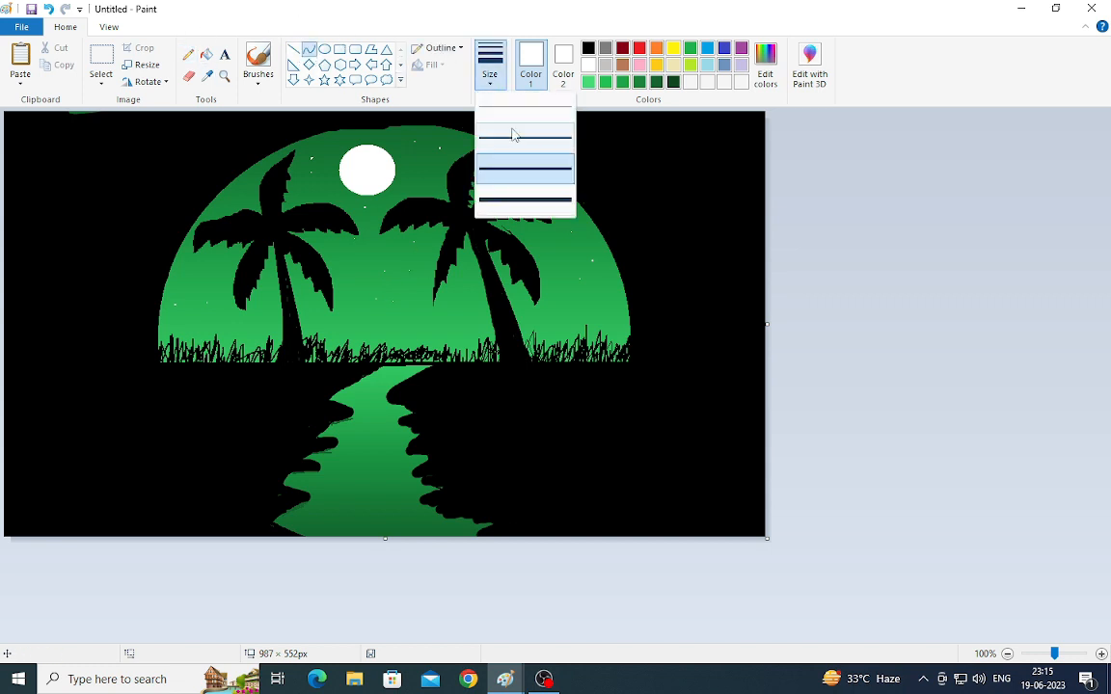
pyautogui.click(513, 134)
pyautogui.click(590, 50)
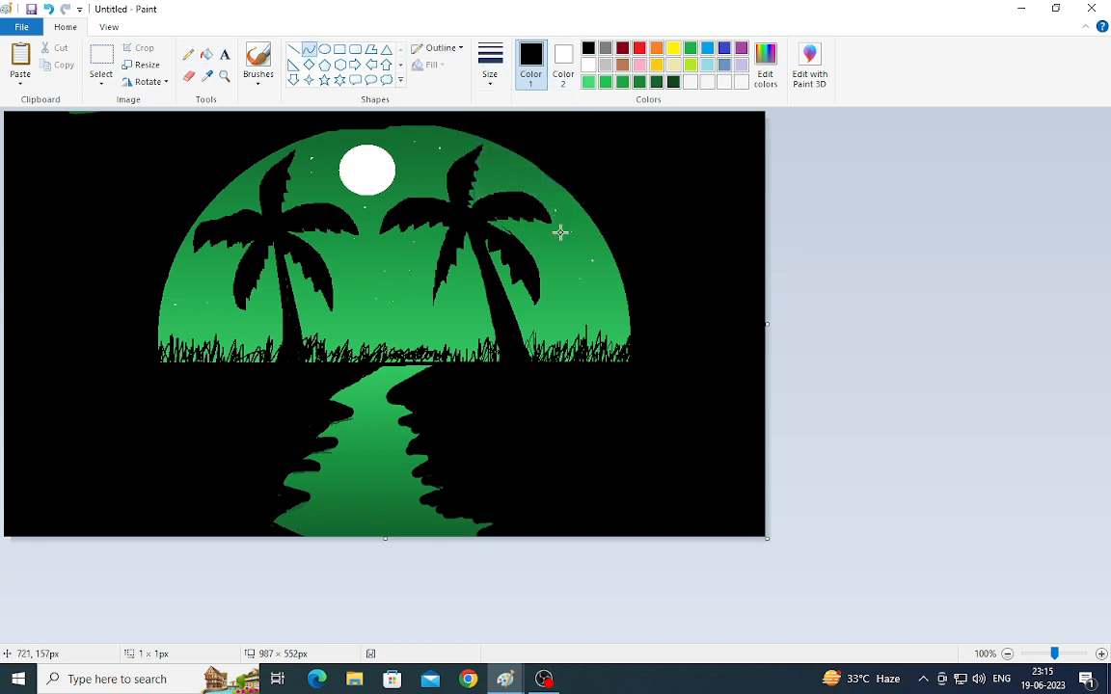
pyautogui.click(490, 67)
pyautogui.click(440, 48)
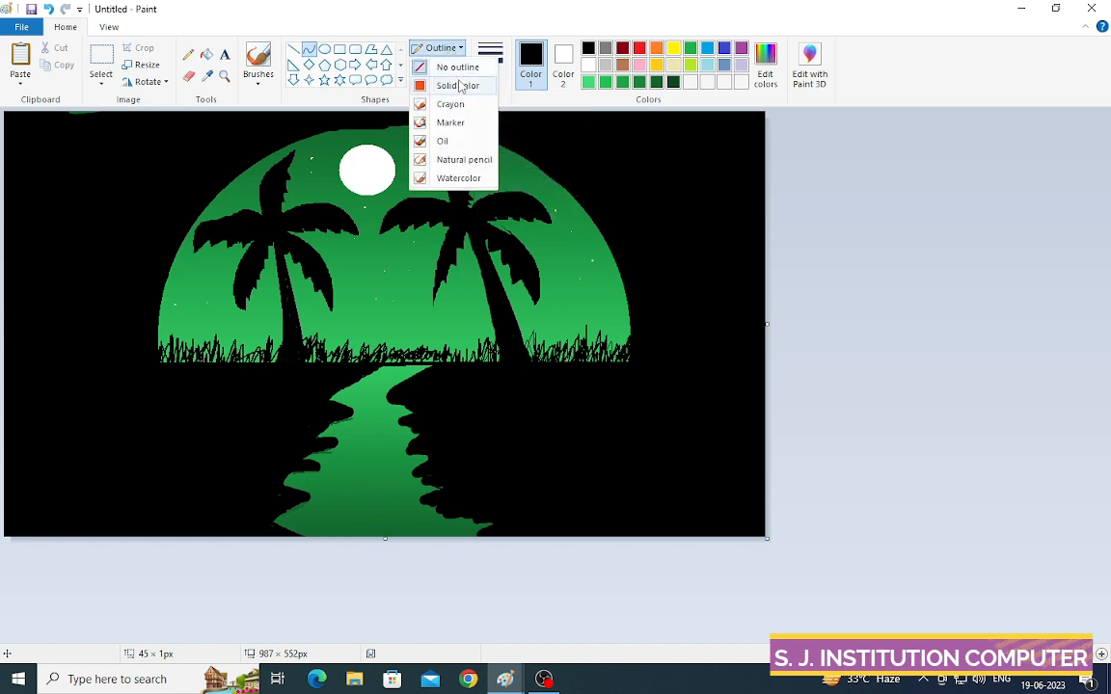
pyautogui.click(458, 85)
pyautogui.moveTo(562, 233)
pyautogui.mouseDown()
pyautogui.moveTo(595, 234)
pyautogui.moveTo(578, 252)
pyautogui.moveTo(568, 246)
pyautogui.mouseUp()
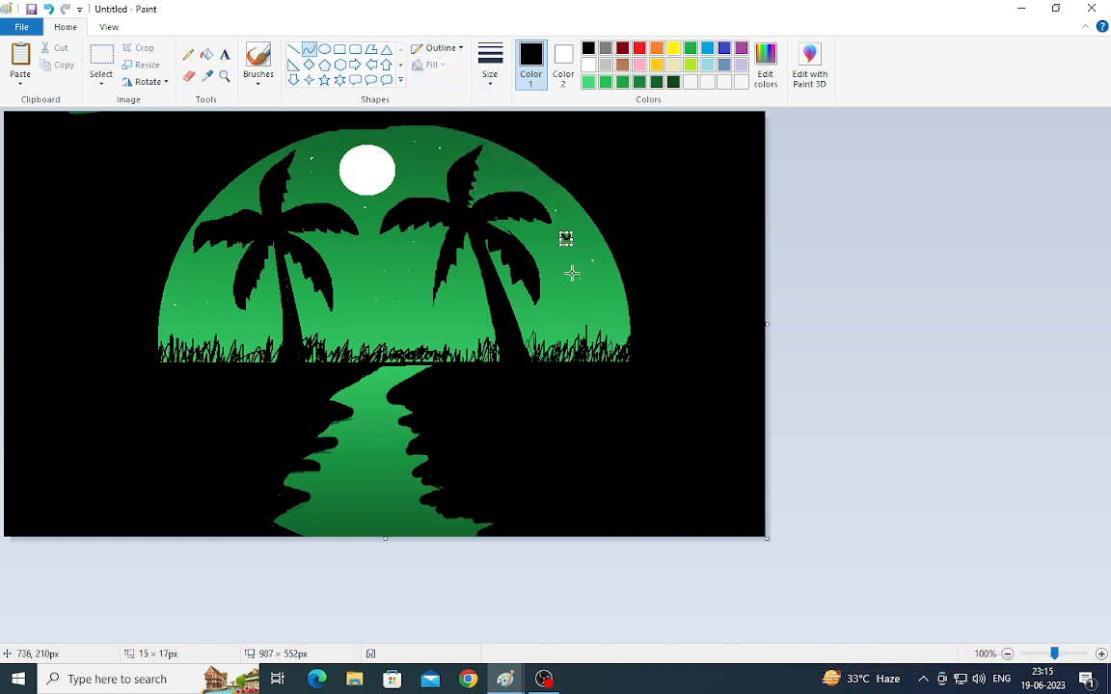
# Draw a second V-shaped bird with a thinner black curve and nudge it up level with the first bird, on its right side
pyautogui.click(490, 67)
pyautogui.click(512, 116)
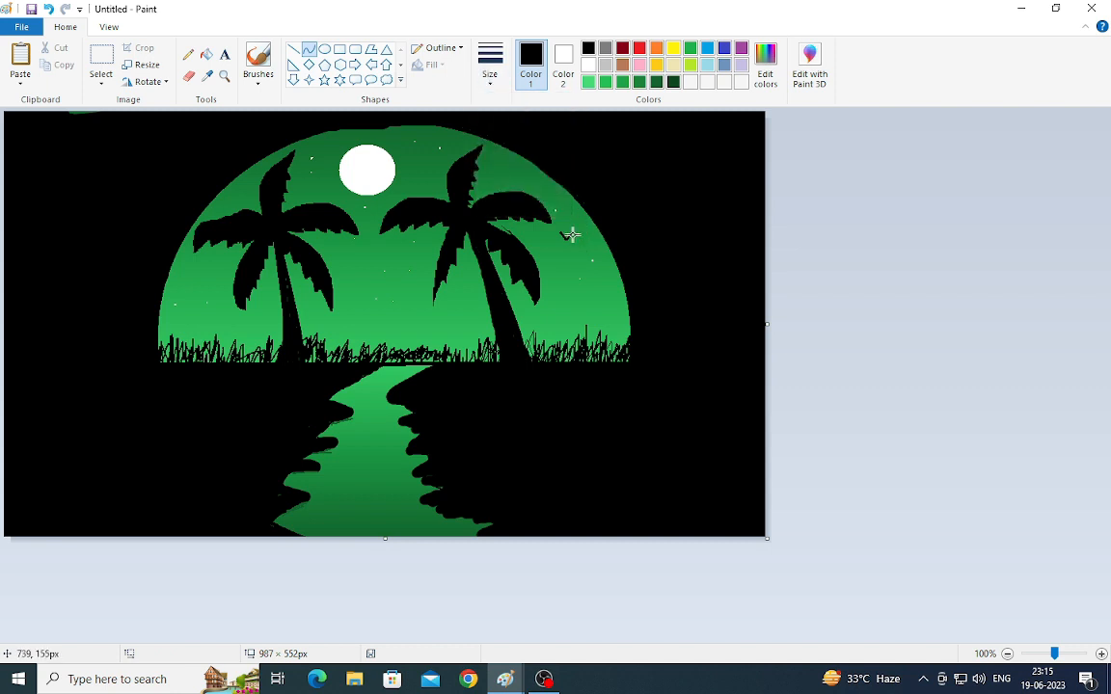
pyautogui.moveTo(576, 253); pyautogui.dragTo(589, 257)
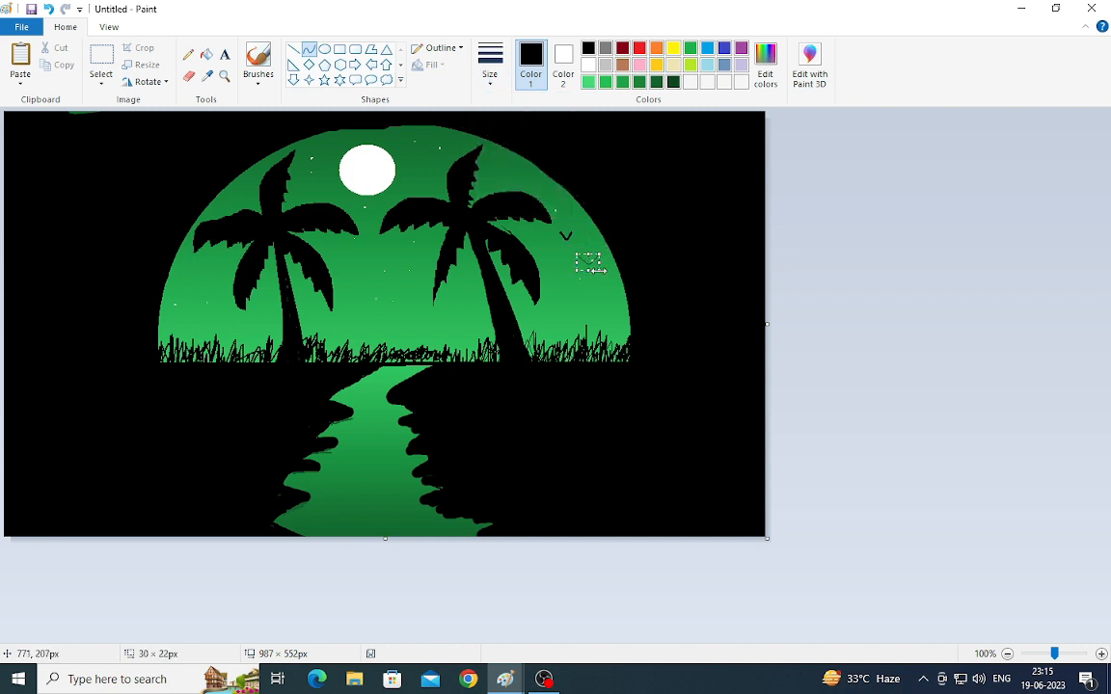
pyautogui.press('Up')
pyautogui.press('Up')
pyautogui.press('Up')
pyautogui.press('Up')
pyautogui.press('Up')
pyautogui.press('Up')
pyautogui.press('Down')
pyautogui.click(569, 286)
# Draw a third thin V-shaped bird, about 15 × 14 px, just below and left of the first bird
pyautogui.moveTo(546, 249); pyautogui.dragTo(571, 250)
pyautogui.moveTo(558, 253); pyautogui.dragTo(554, 265)
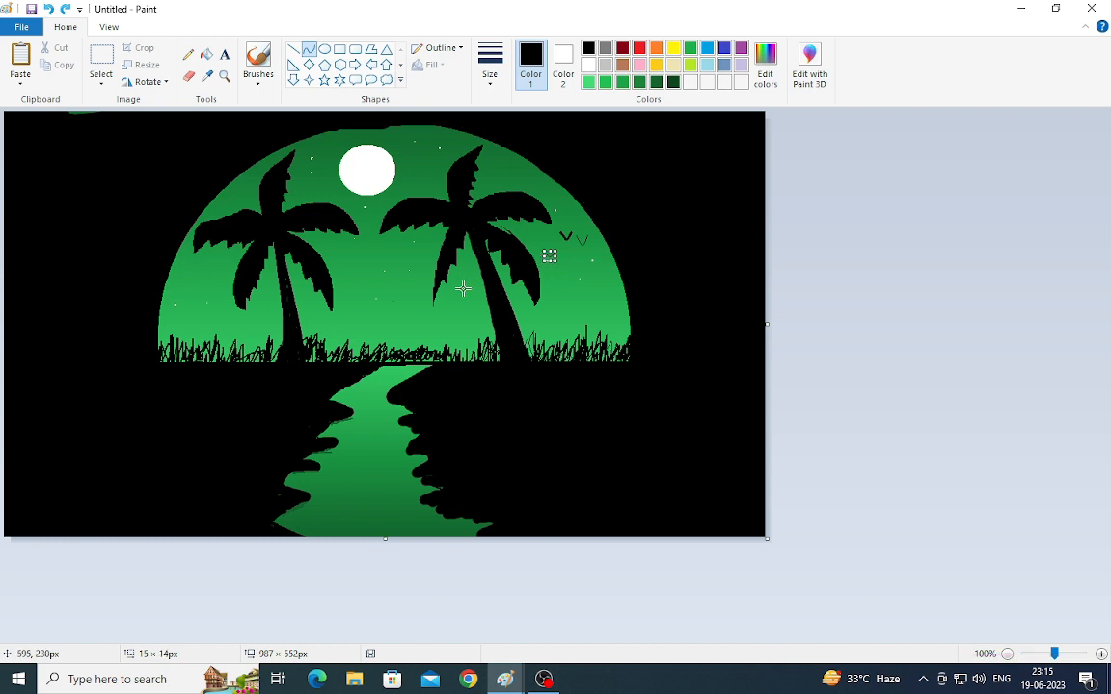
pyautogui.click(596, 288)
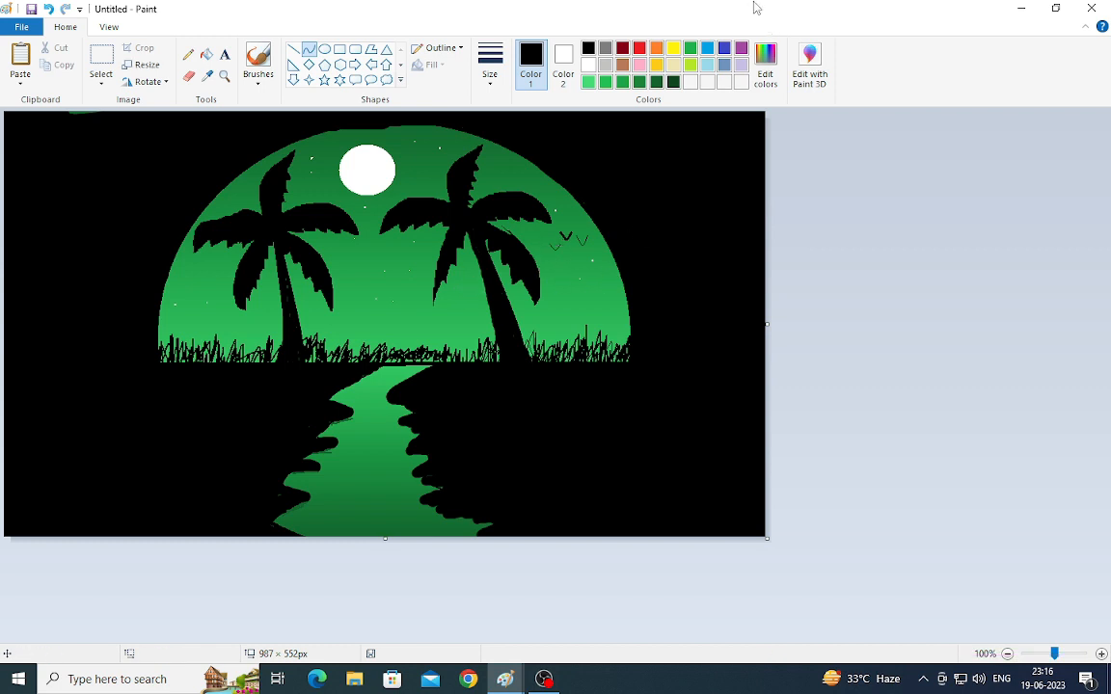